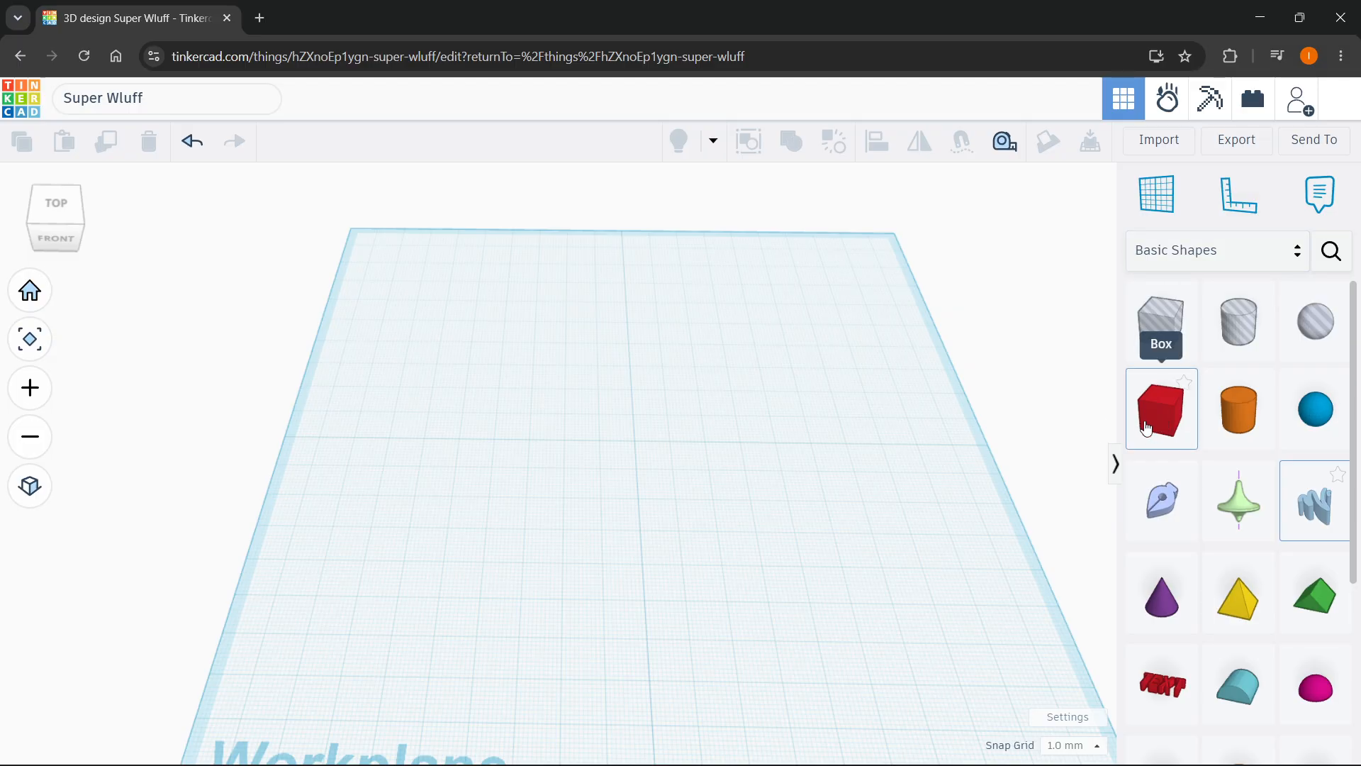
Place a solid box at the middle of the workplane and flatten it into a thin plate
click(1171, 424)
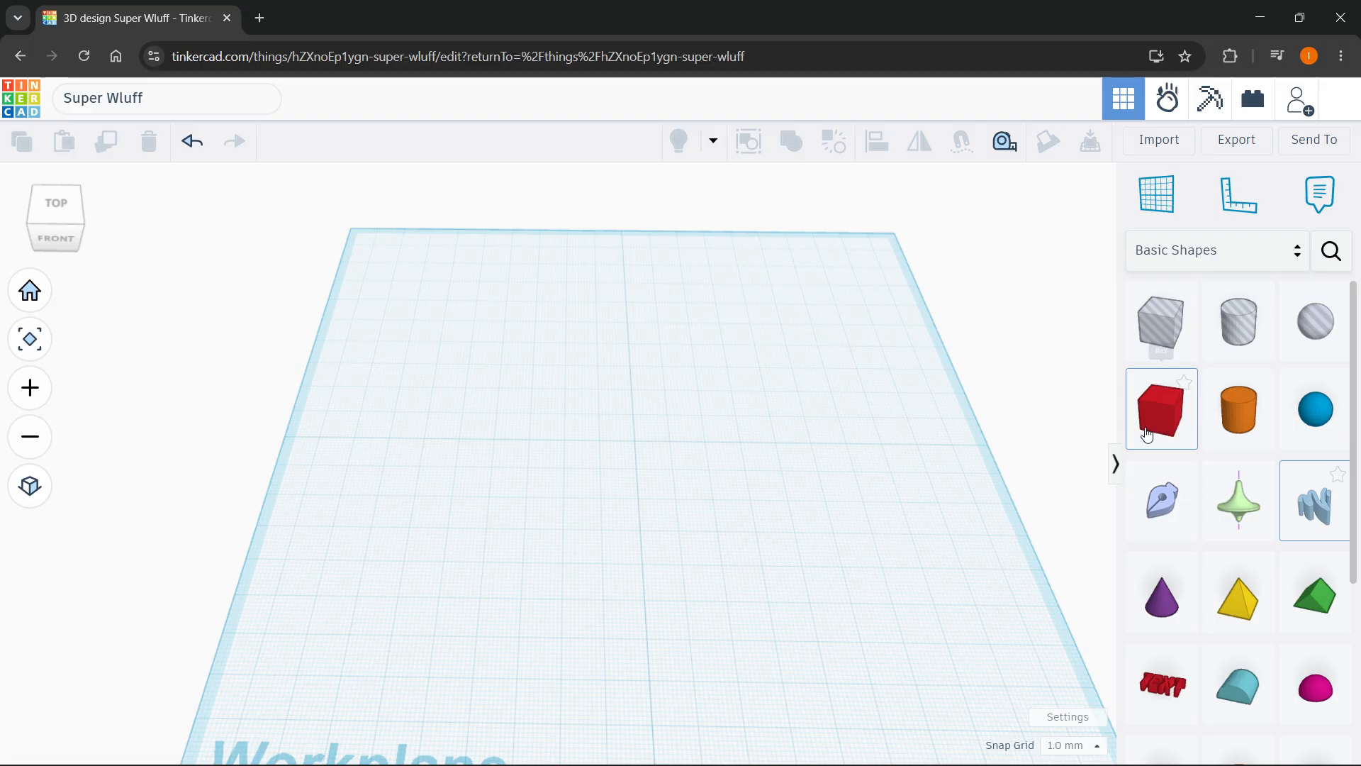
click(639, 443)
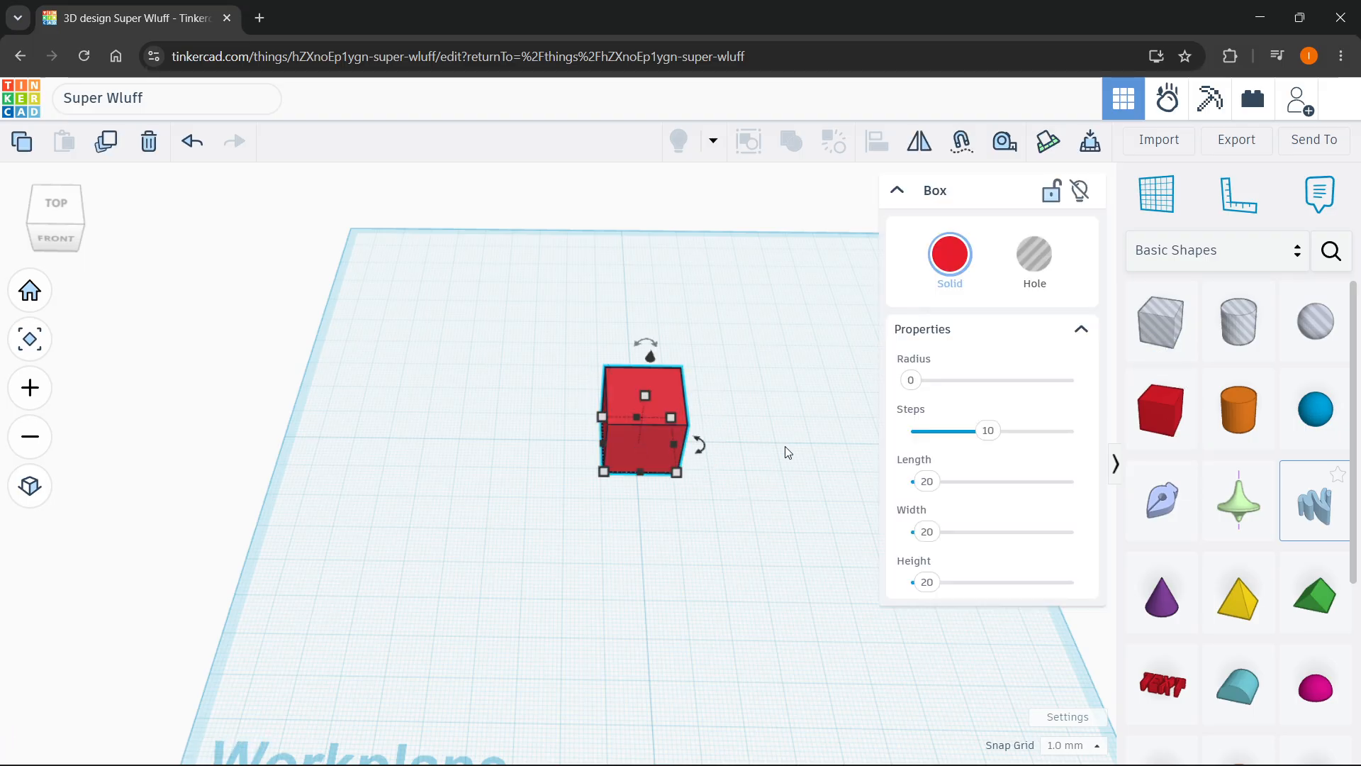
scroll(783, 449, up, 2)
scroll(784, 449, down, 1)
right_drag(786, 449, 798, 432)
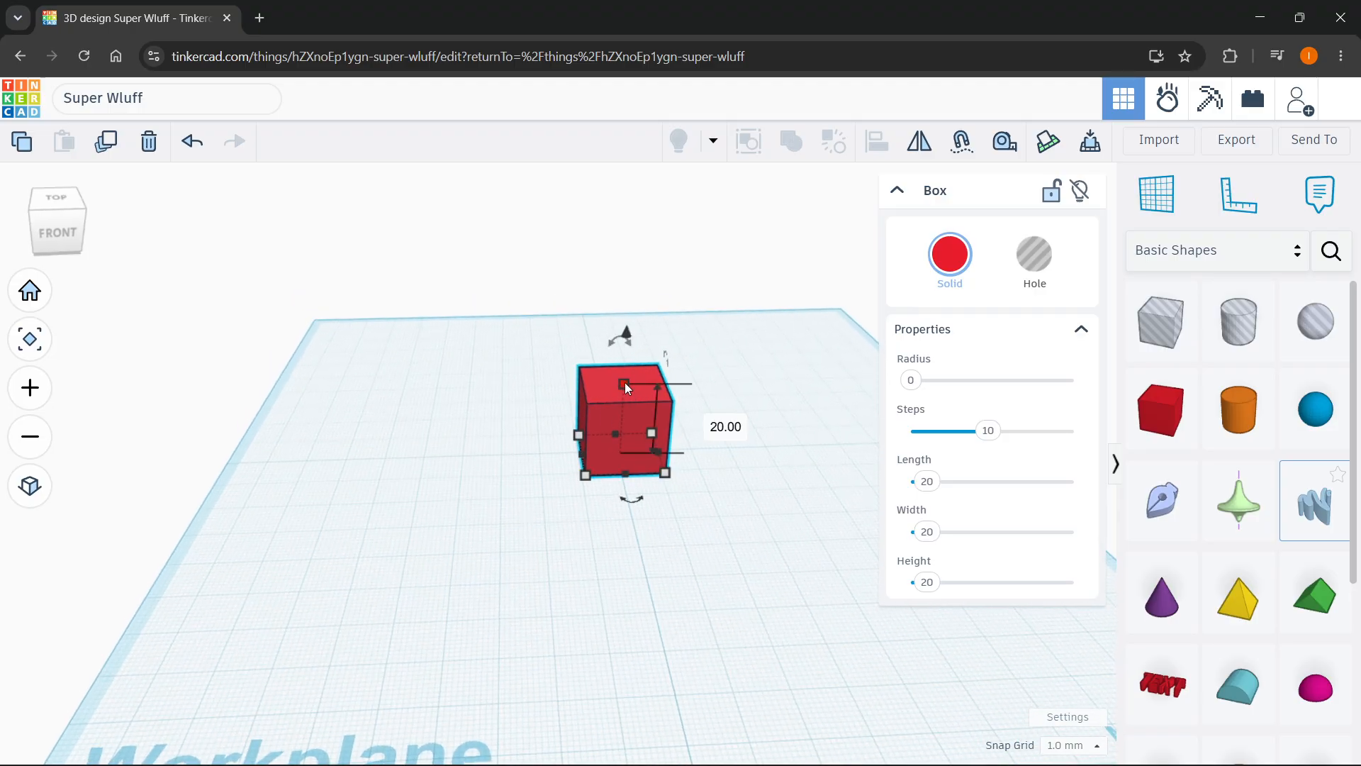
drag(624, 381, 624, 441)
Stretch the plate at both ends to about 105 mm long and widen it slightly toward the front
click(759, 463)
right_drag(759, 463, 716, 529)
click(644, 435)
drag(667, 443, 826, 448)
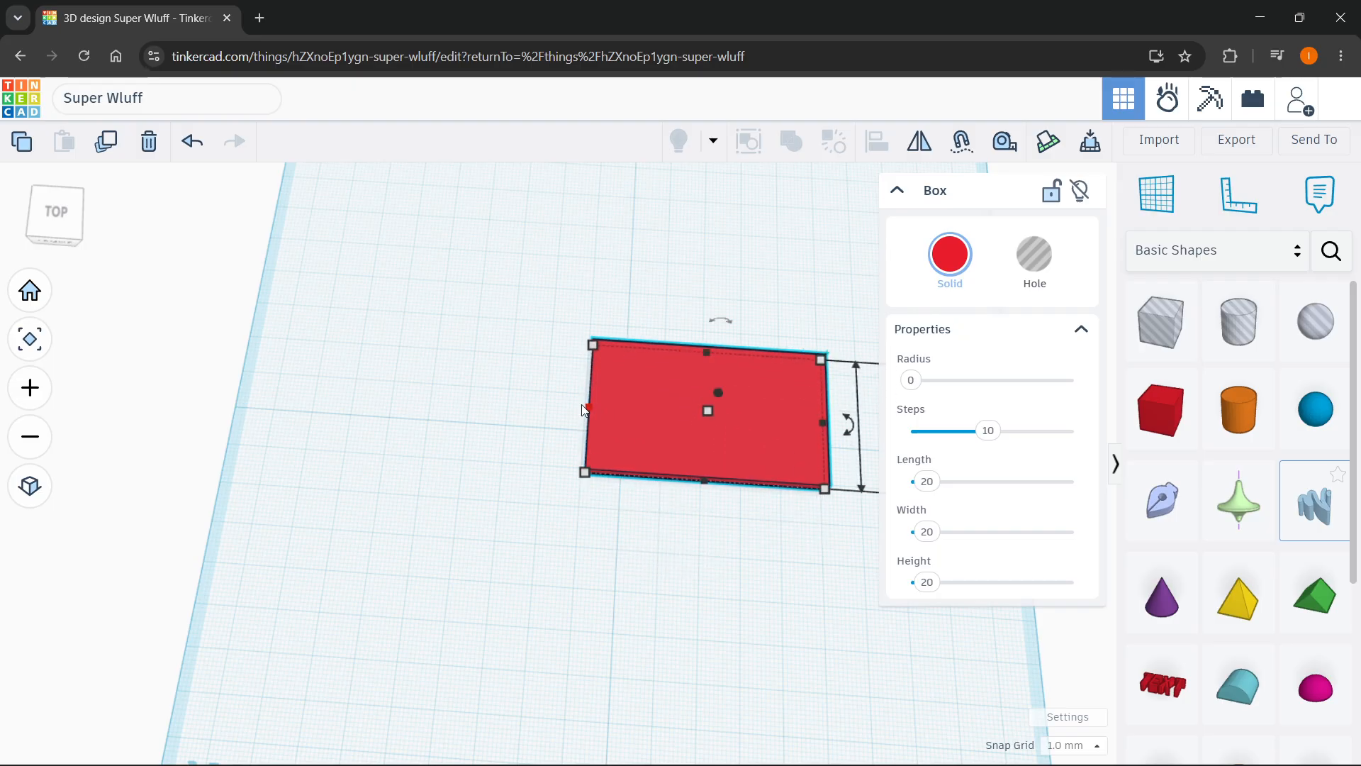
drag(588, 414, 416, 395)
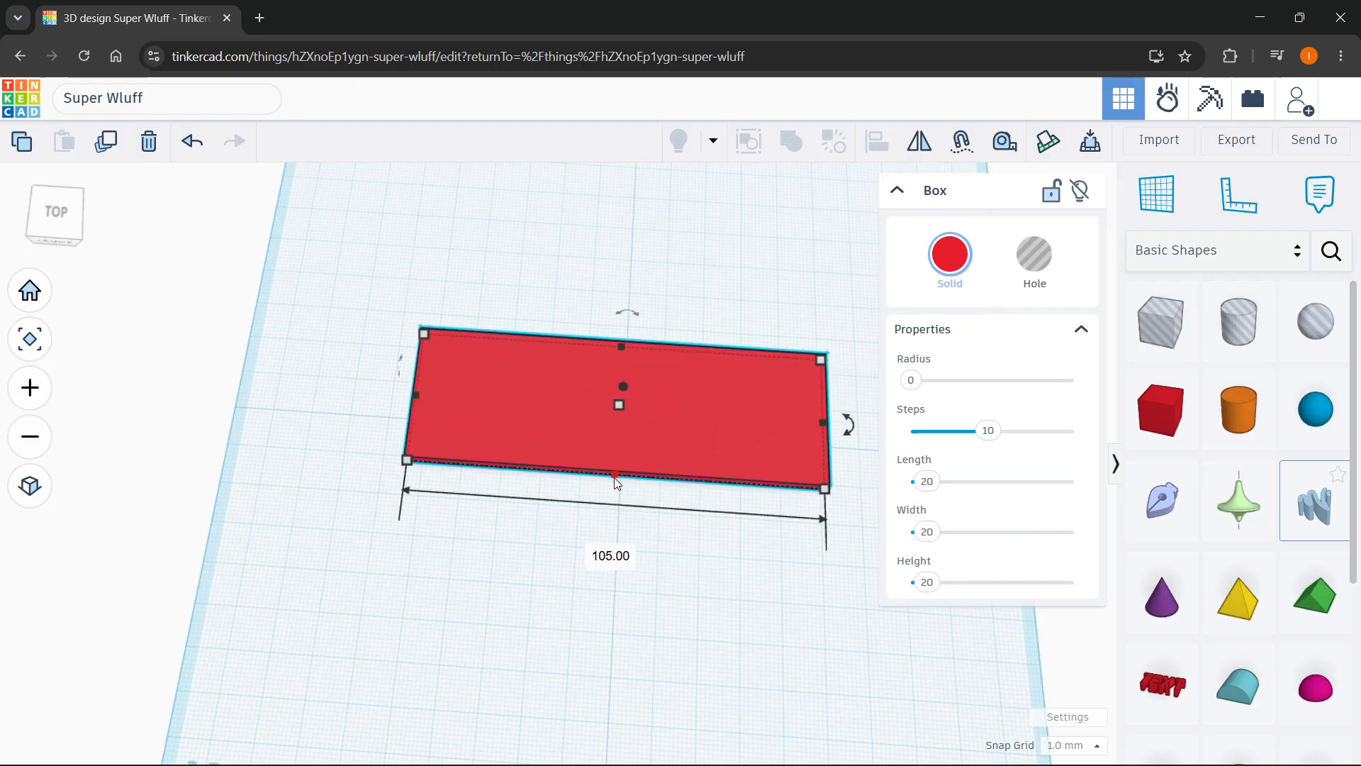
drag(614, 478, 616, 510)
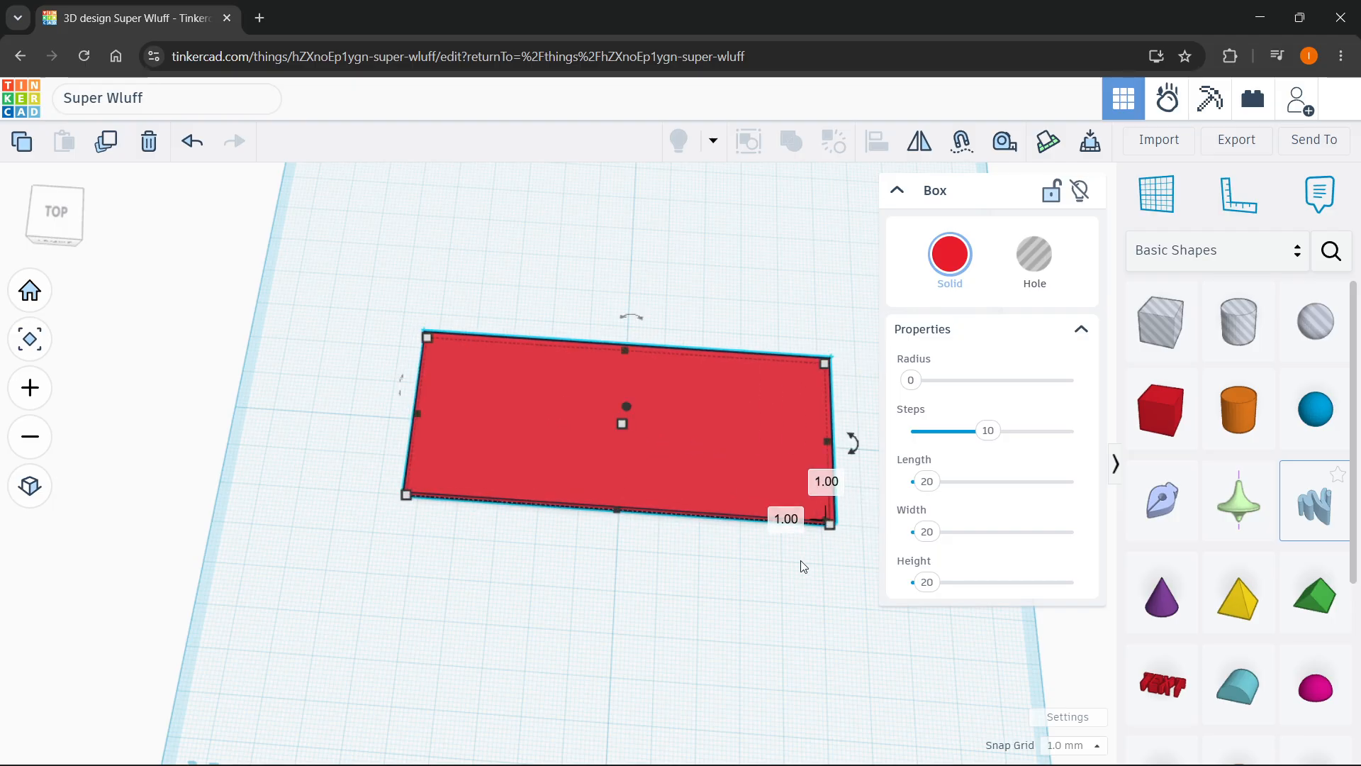
Round the plate's corners with a radius of about 3.65 and set its length property to about 20.09
right_drag(803, 565, 809, 509)
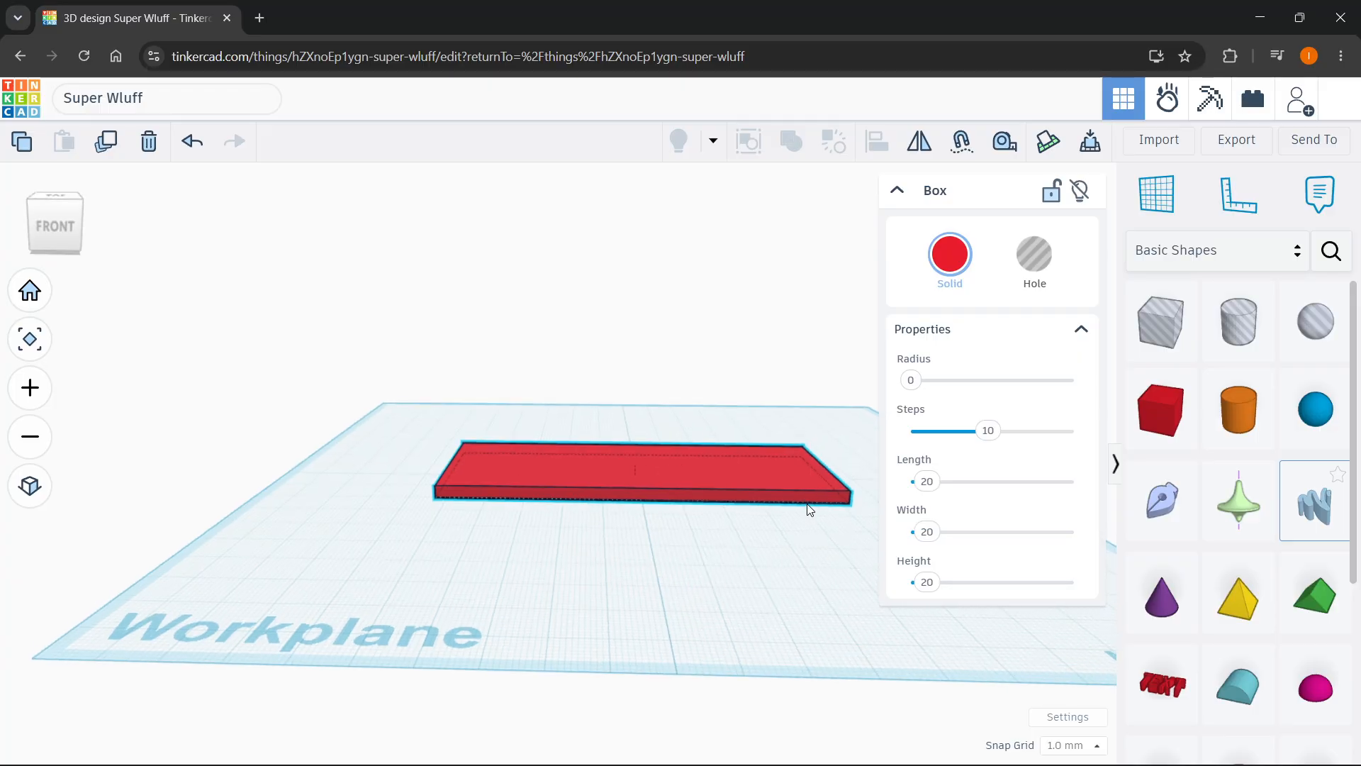
right_drag(756, 567, 805, 688)
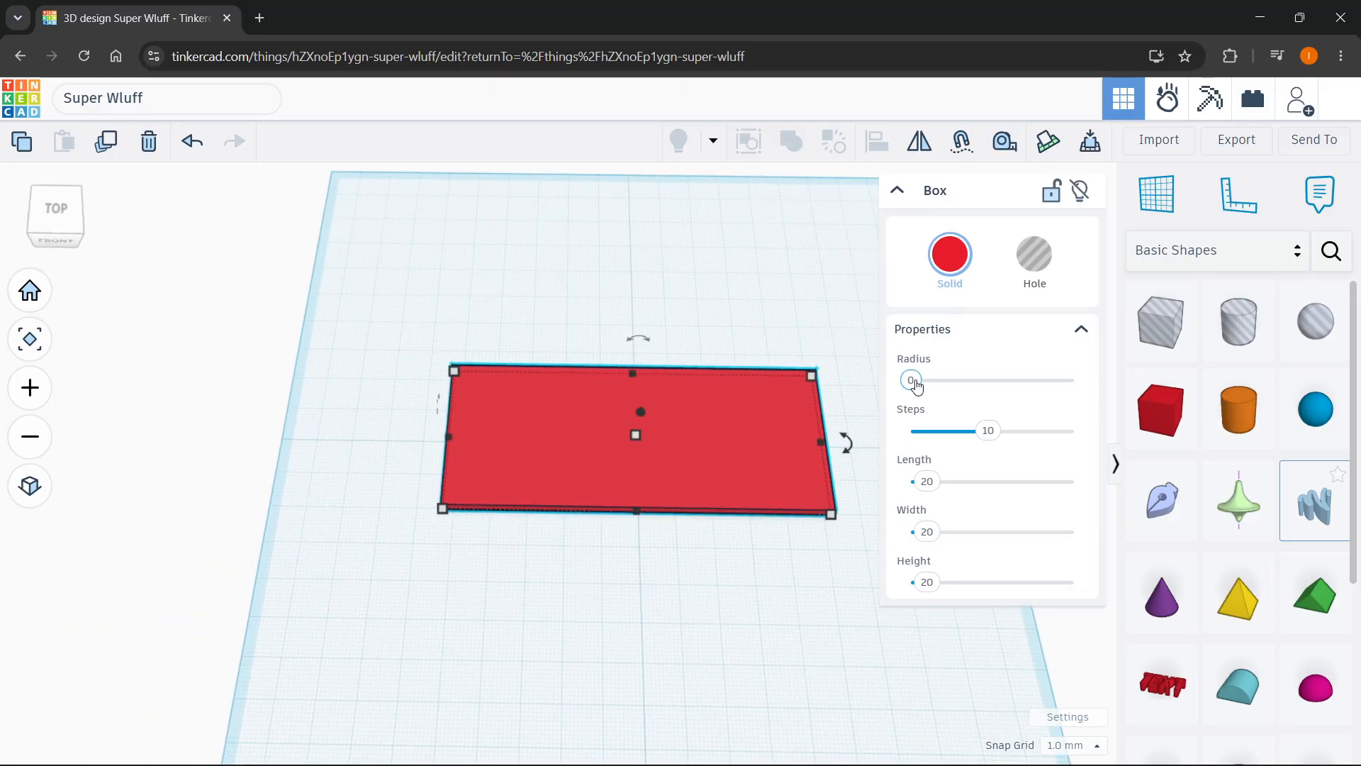
drag(913, 381, 947, 390)
drag(983, 439, 990, 440)
drag(928, 492, 929, 492)
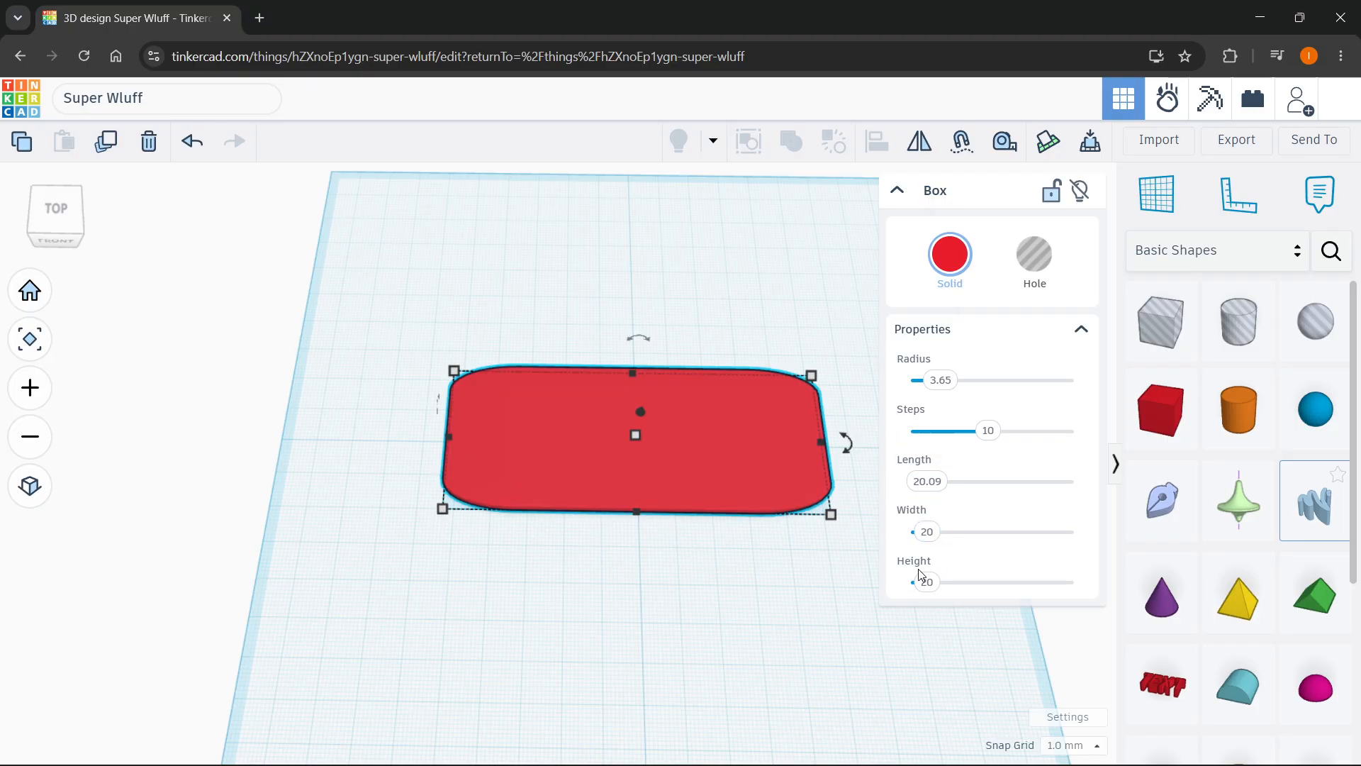
Recolour the rounded plate with the light teal preset
click(948, 256)
click(888, 445)
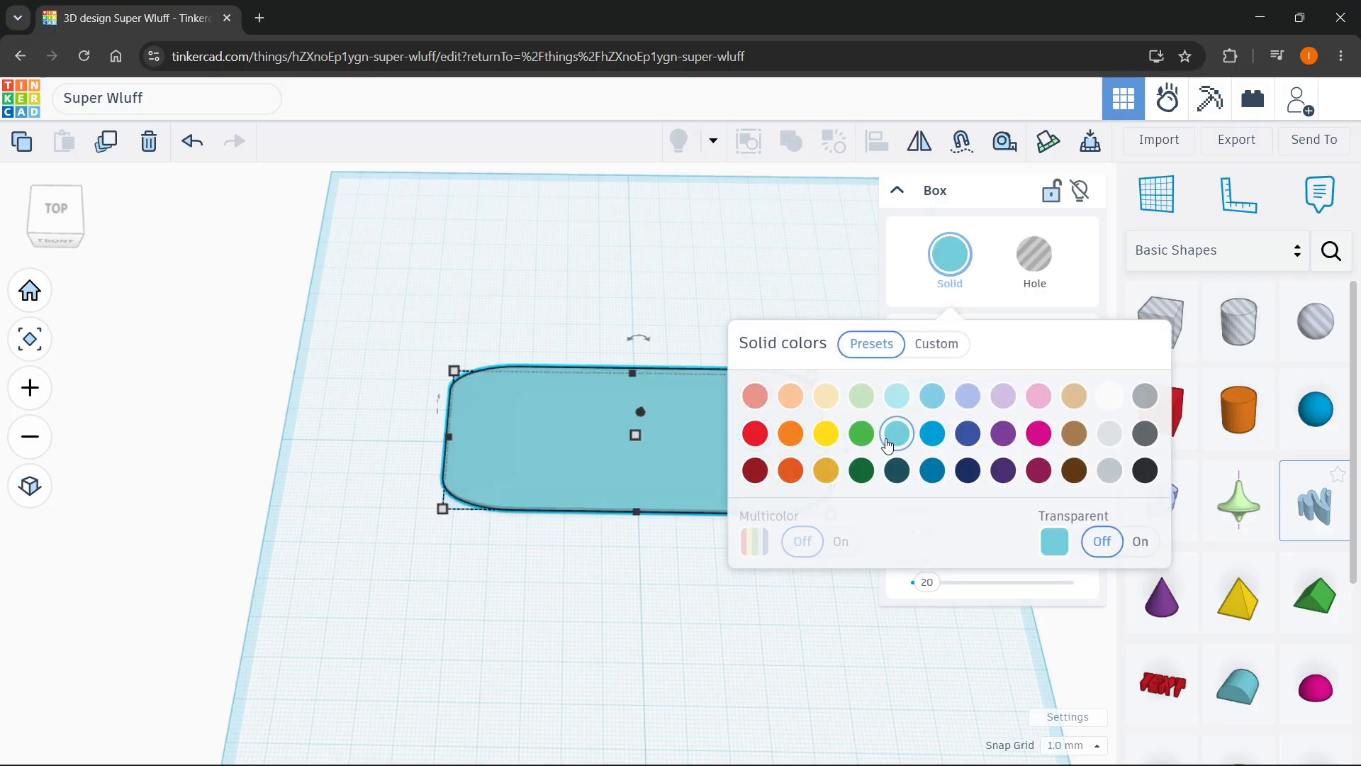
click(774, 271)
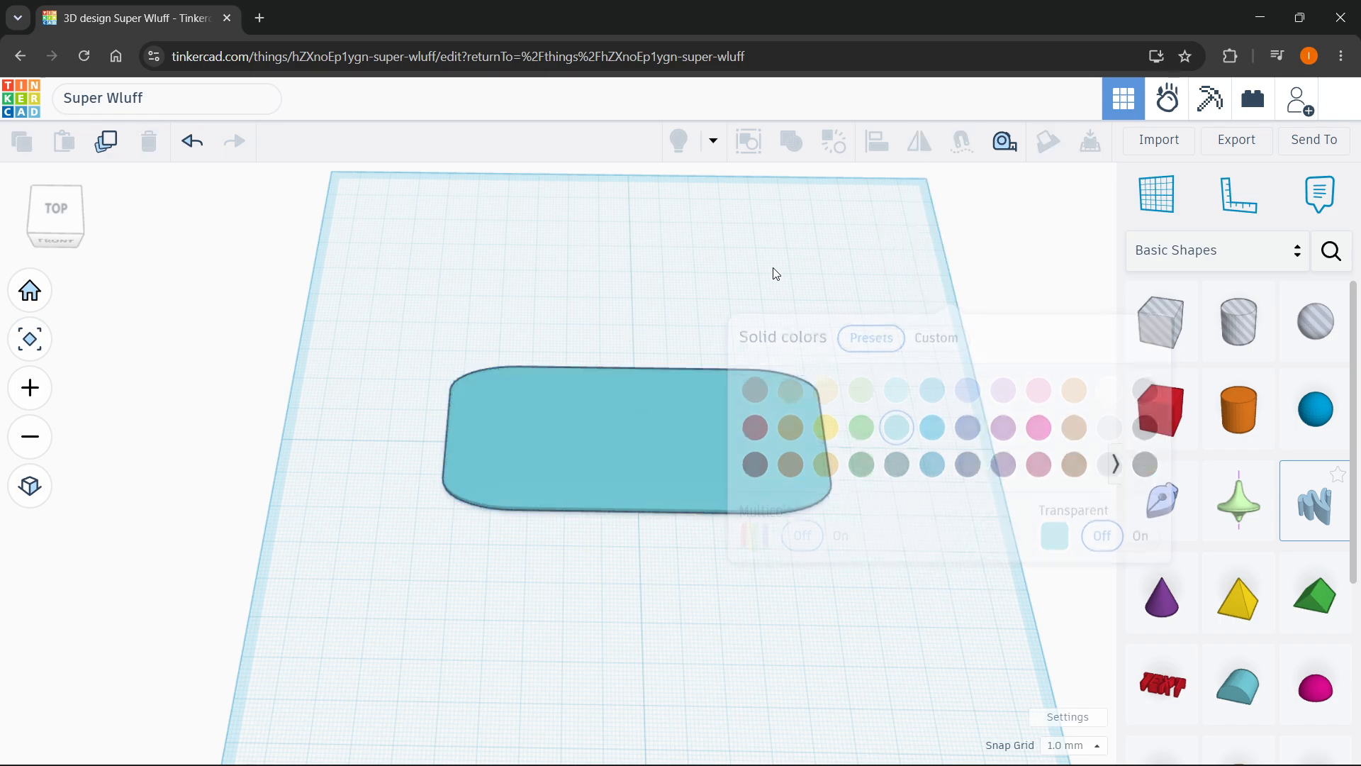
Place a cylinder hole at the plate's back-left corner and scale it down to about 13 mm
scroll(800, 369, down, 2)
right_drag(785, 369, 834, 532)
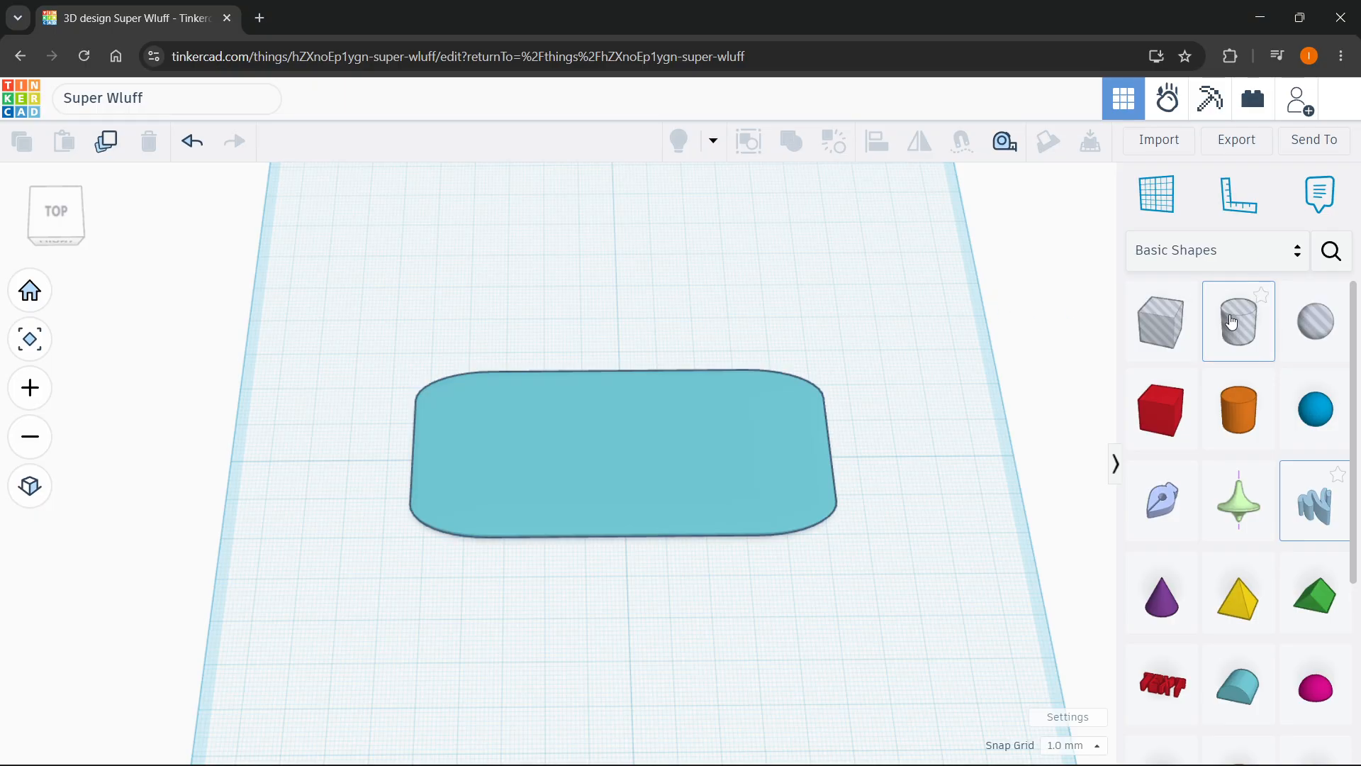
drag(1232, 323, 468, 434)
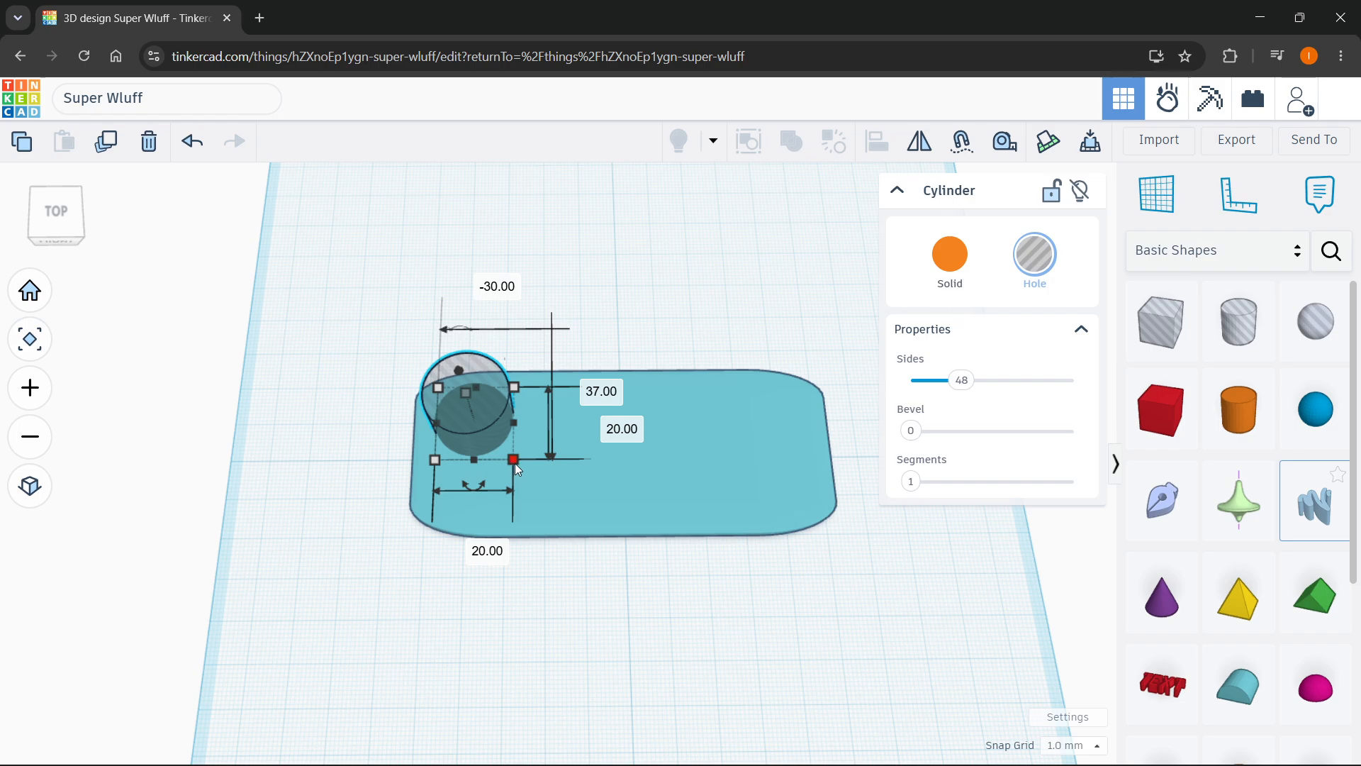
scroll(461, 428, up, 2)
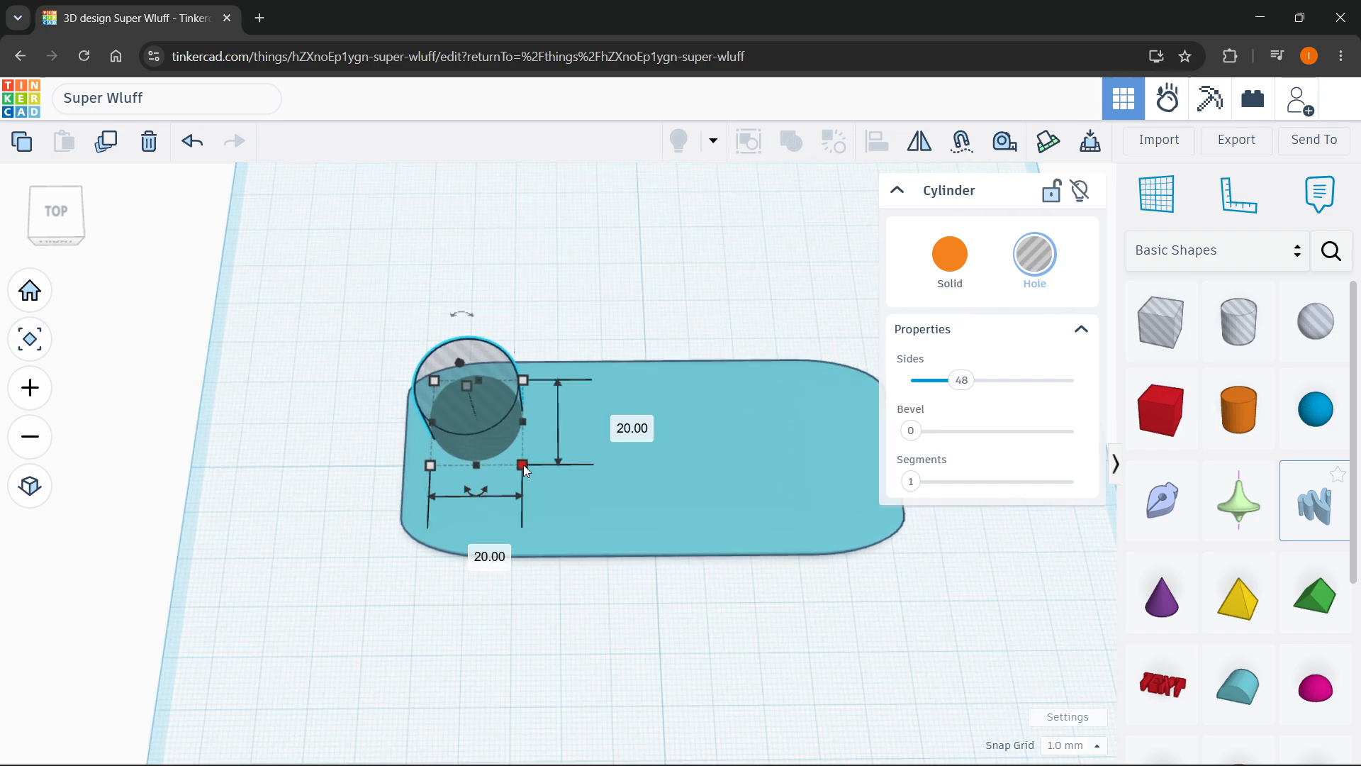
drag(524, 465, 479, 378)
click(469, 390)
key(ctrl+z)
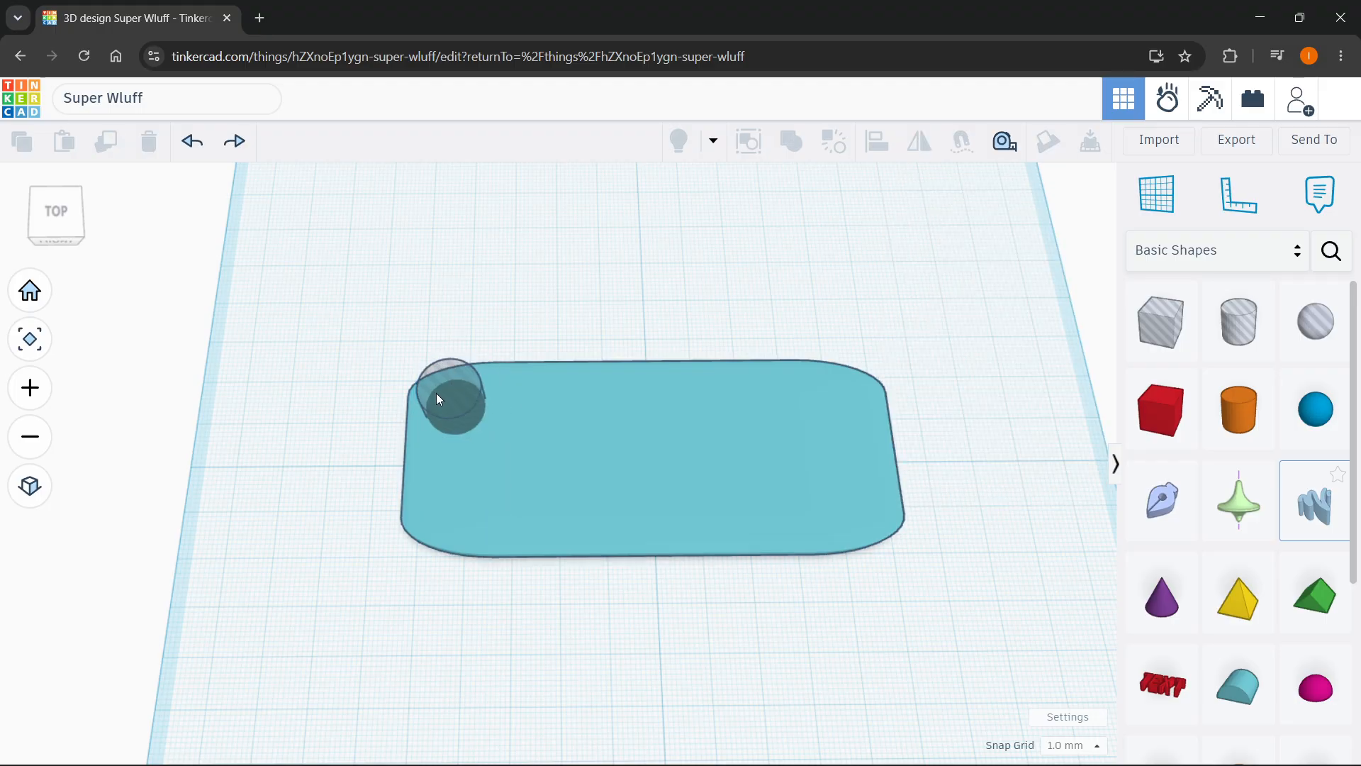
Nudge the cylinder hole 1 mm left and 1 mm toward the front, and lower it 5 mm through the plate
scroll(380, 404, up, 2)
click(473, 397)
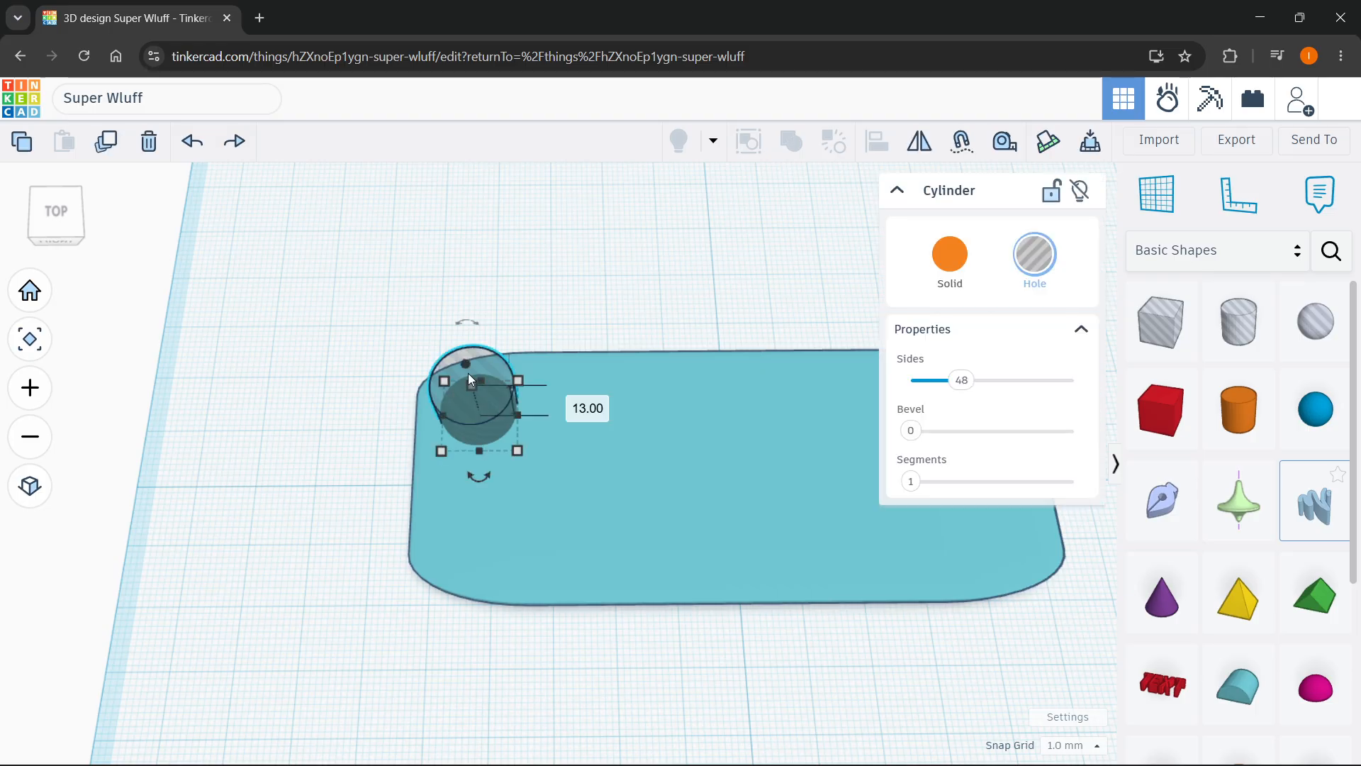
key(Left)
key(Down)
scroll(466, 395, up, 2)
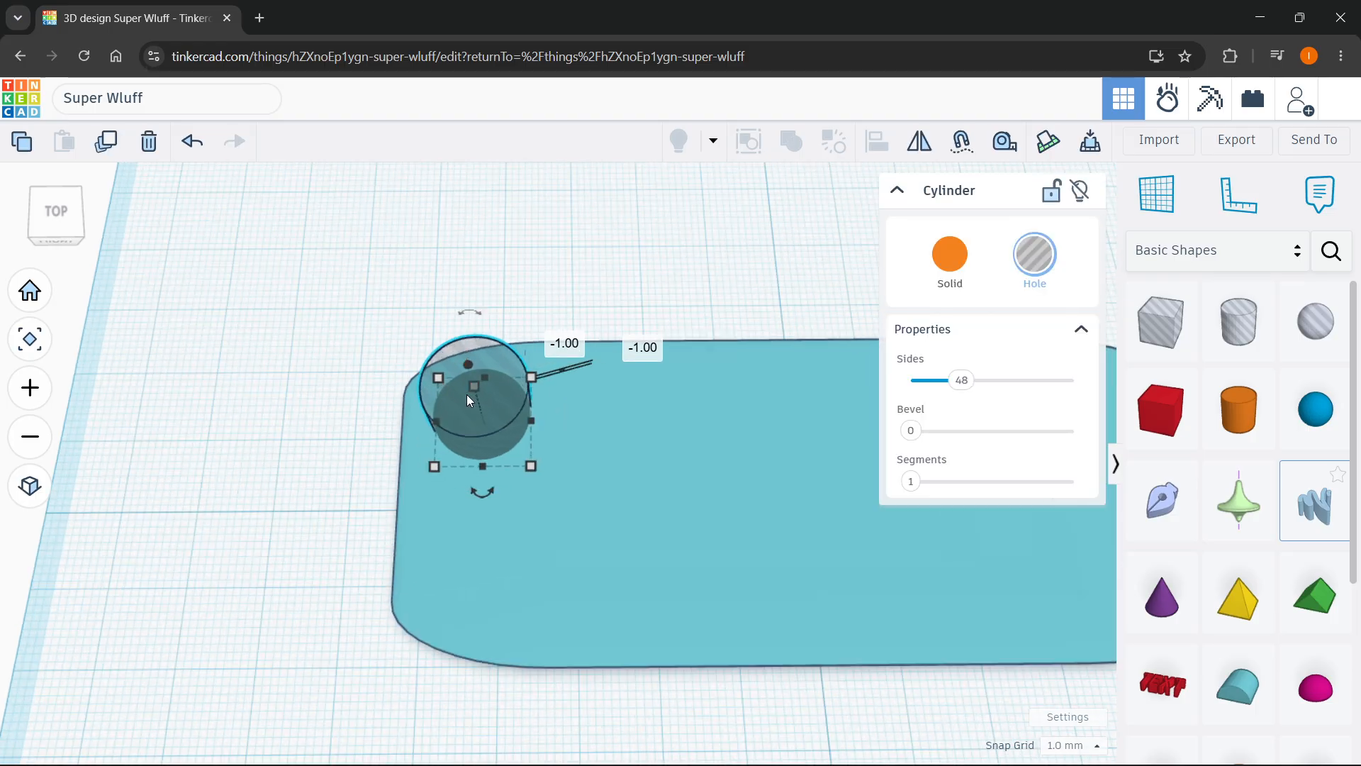
right_drag(601, 465, 601, 399)
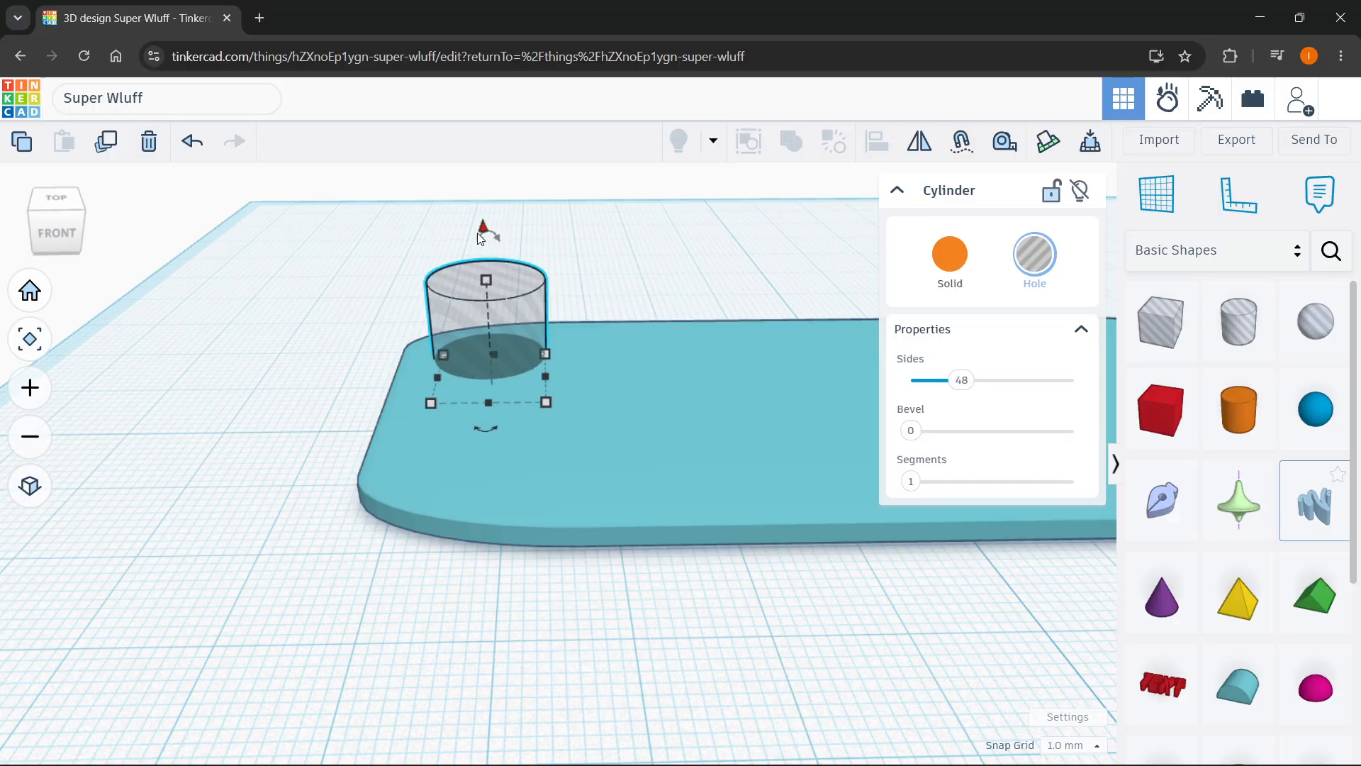
drag(483, 227, 597, 465)
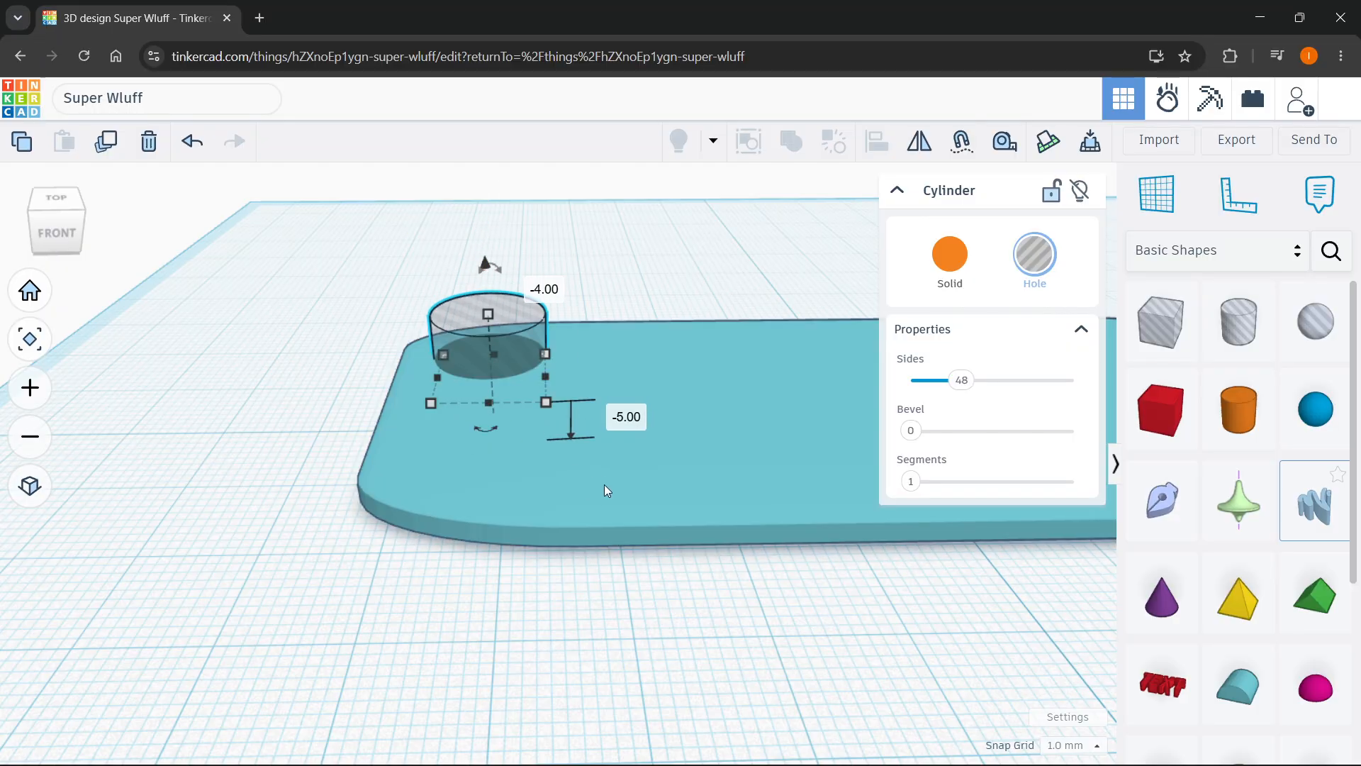
Group the plate and the cylinder hole as a union to cut the keyring opening
scroll(604, 483, down, 2)
click(660, 323)
scroll(698, 443, down, 1)
right_drag(700, 449, 692, 537)
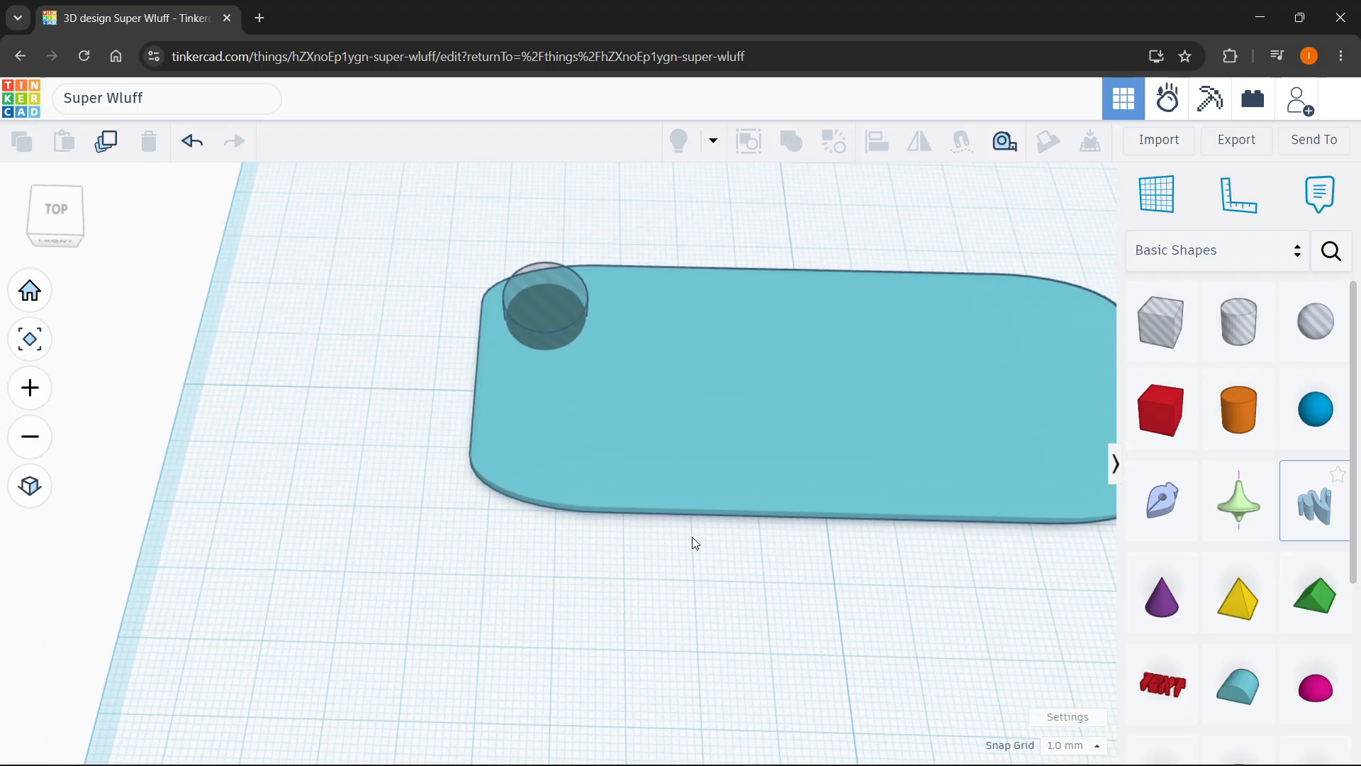
scroll(692, 542, down, 2)
right_drag(950, 315, 958, 638)
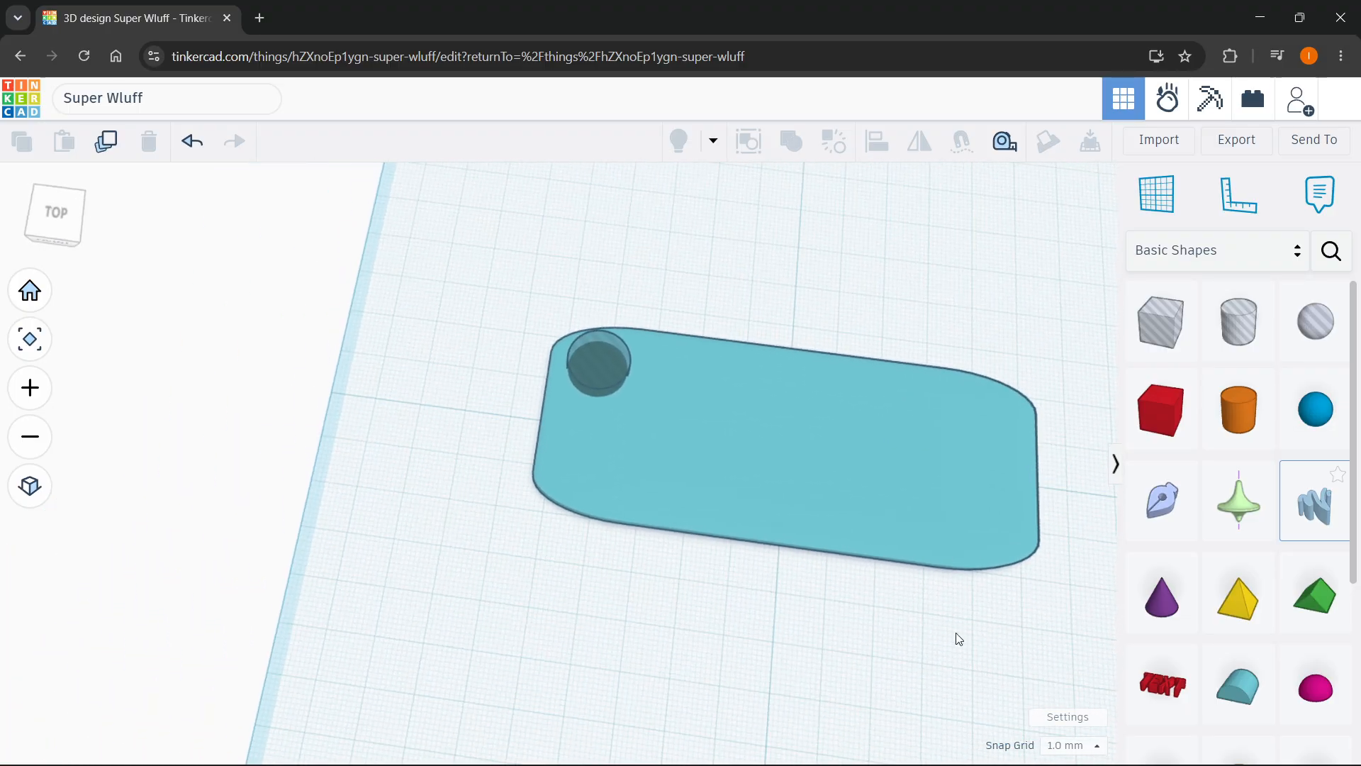
drag(859, 512, 474, 295)
scroll(722, 430, down, 1)
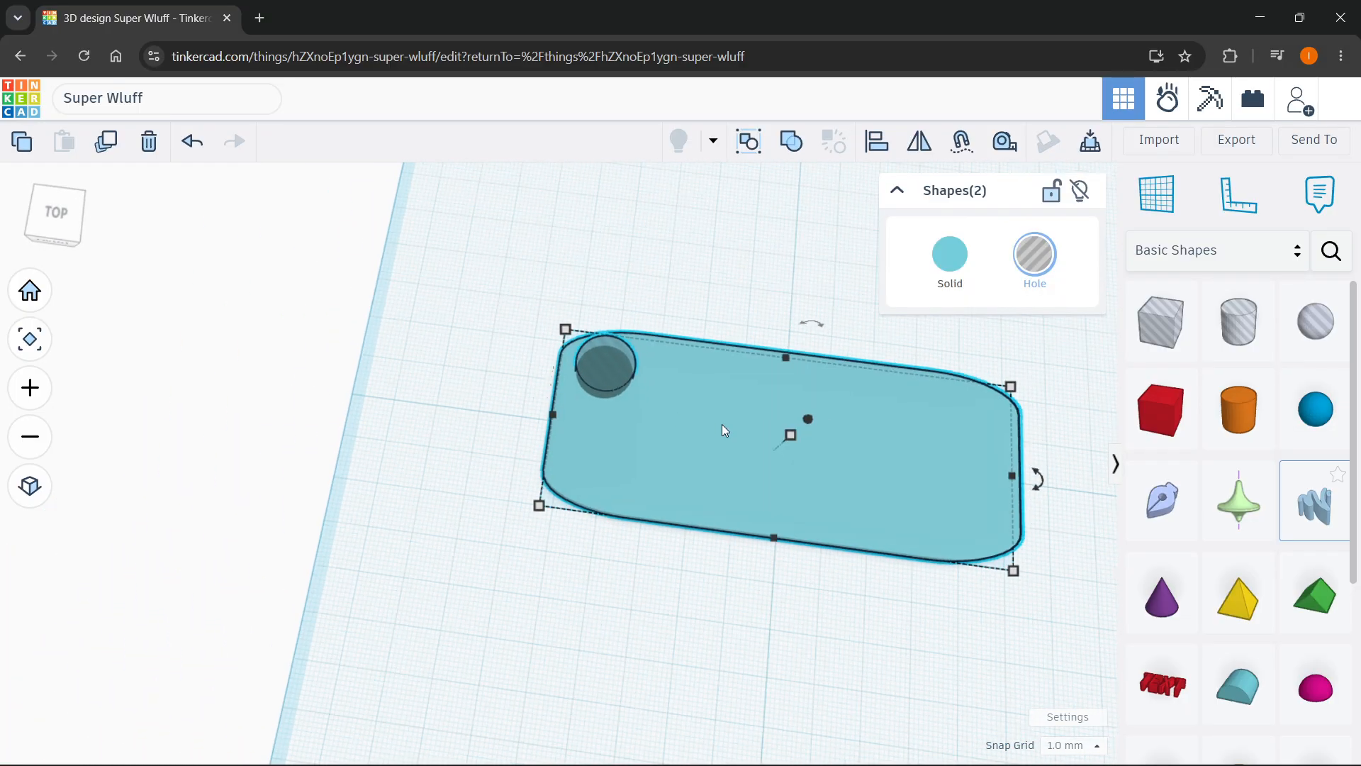
click(791, 146)
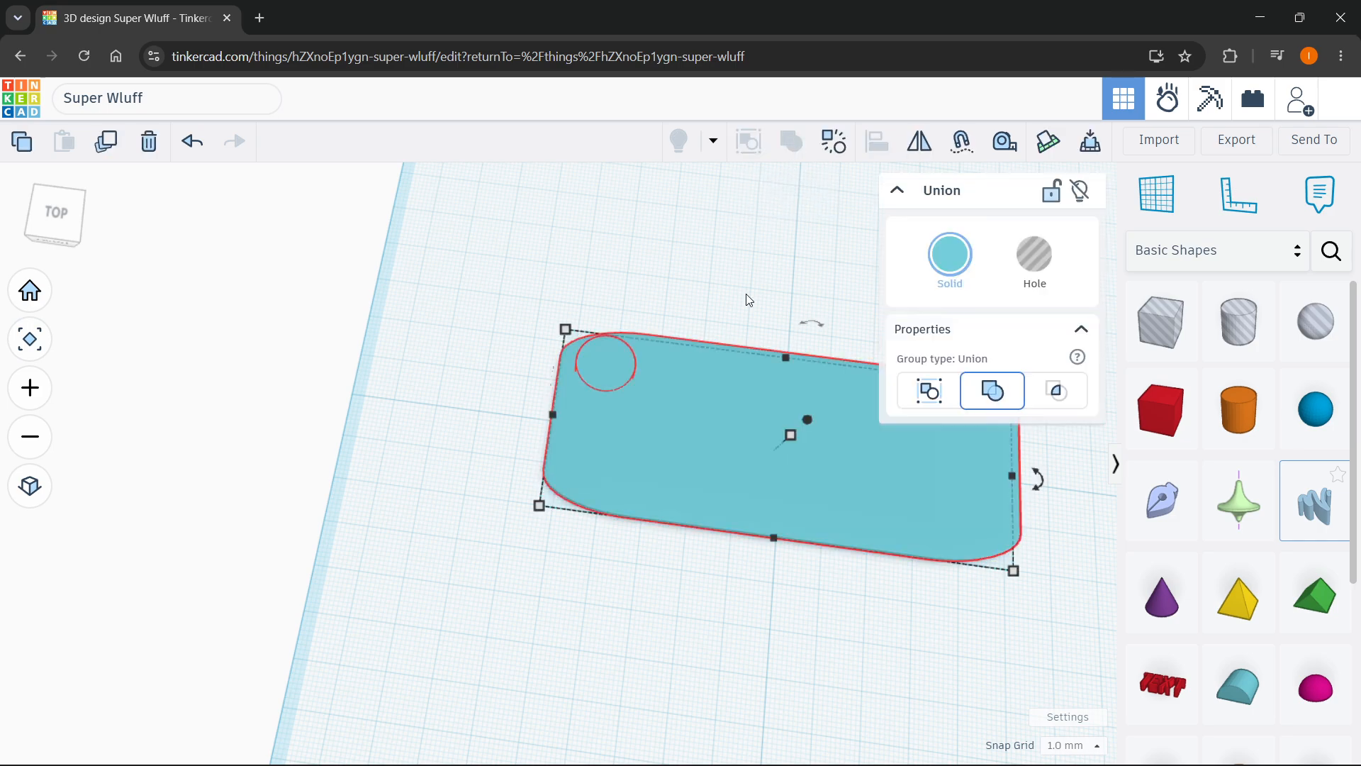
click(734, 287)
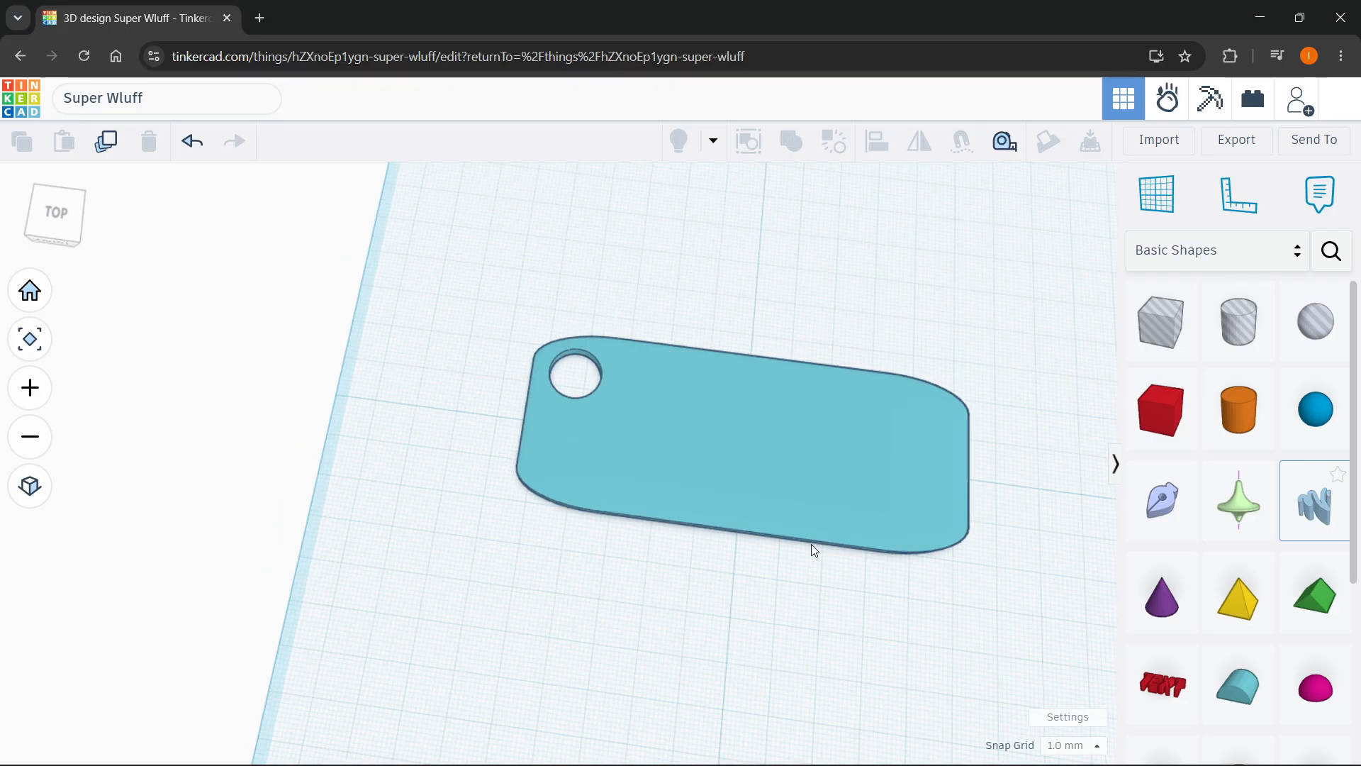
right_drag(959, 550, 842, 438)
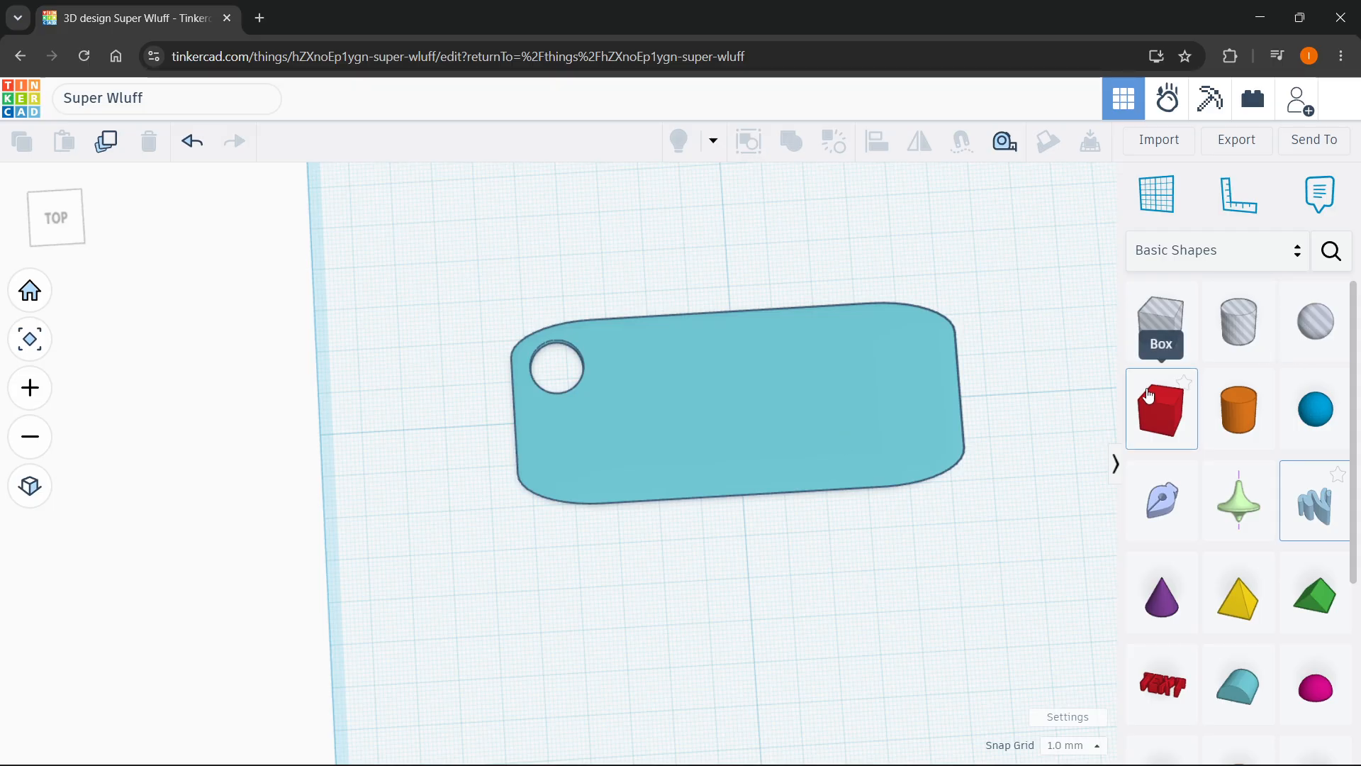
click(1180, 251)
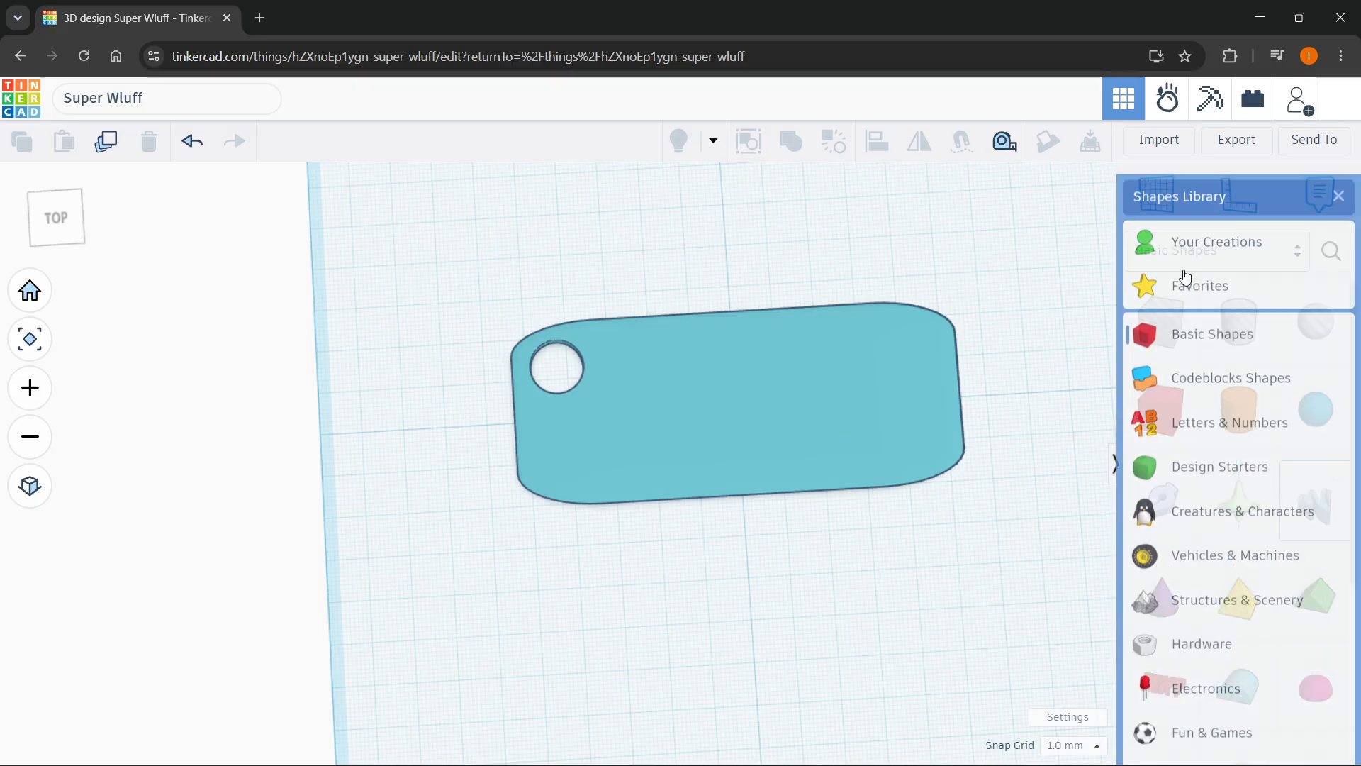
click(1211, 415)
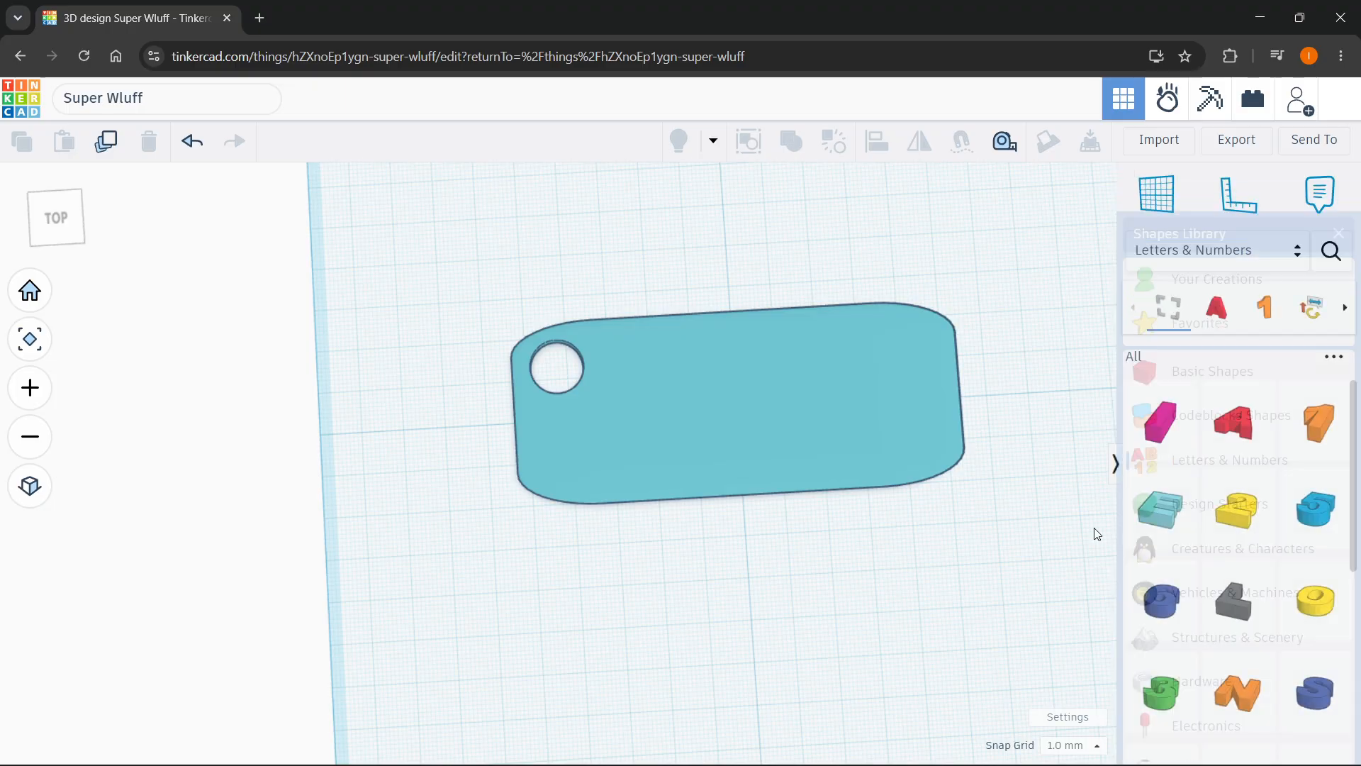
click(1216, 260)
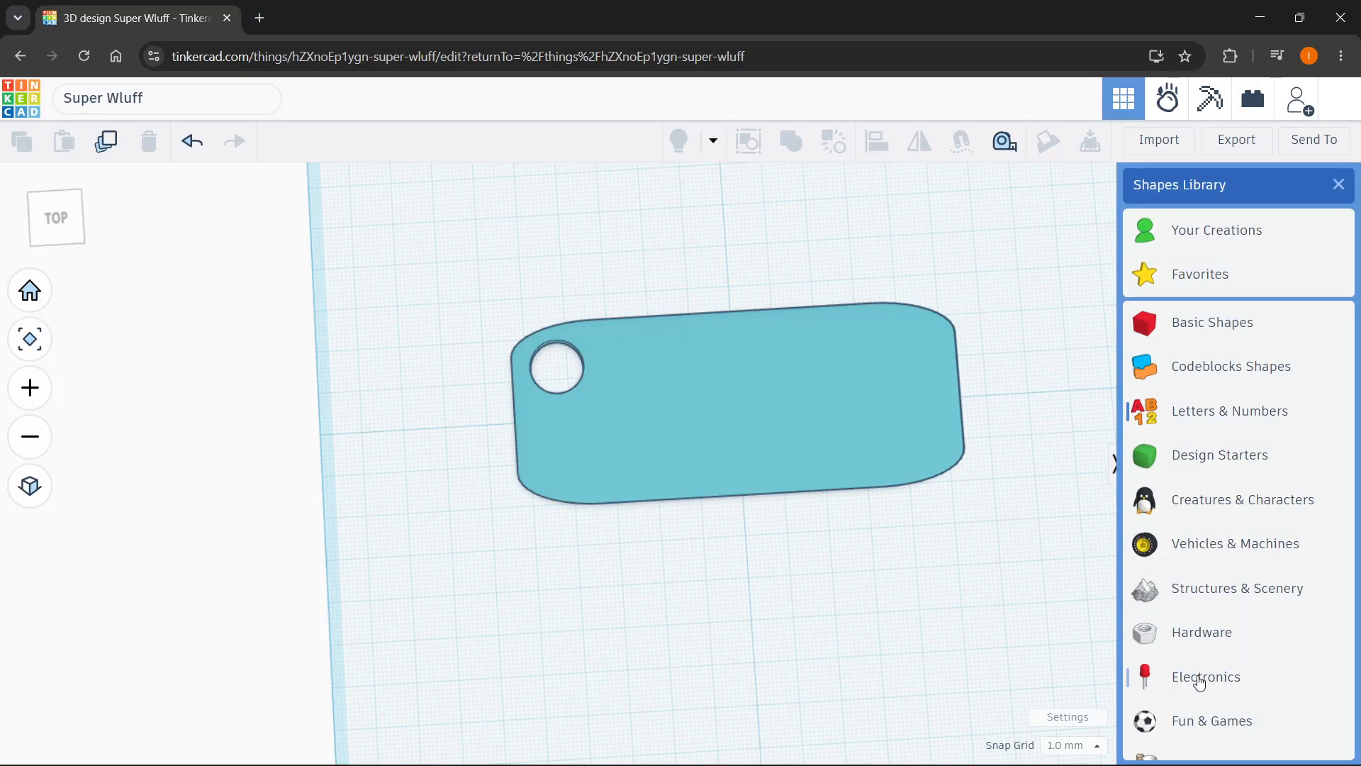
click(1192, 328)
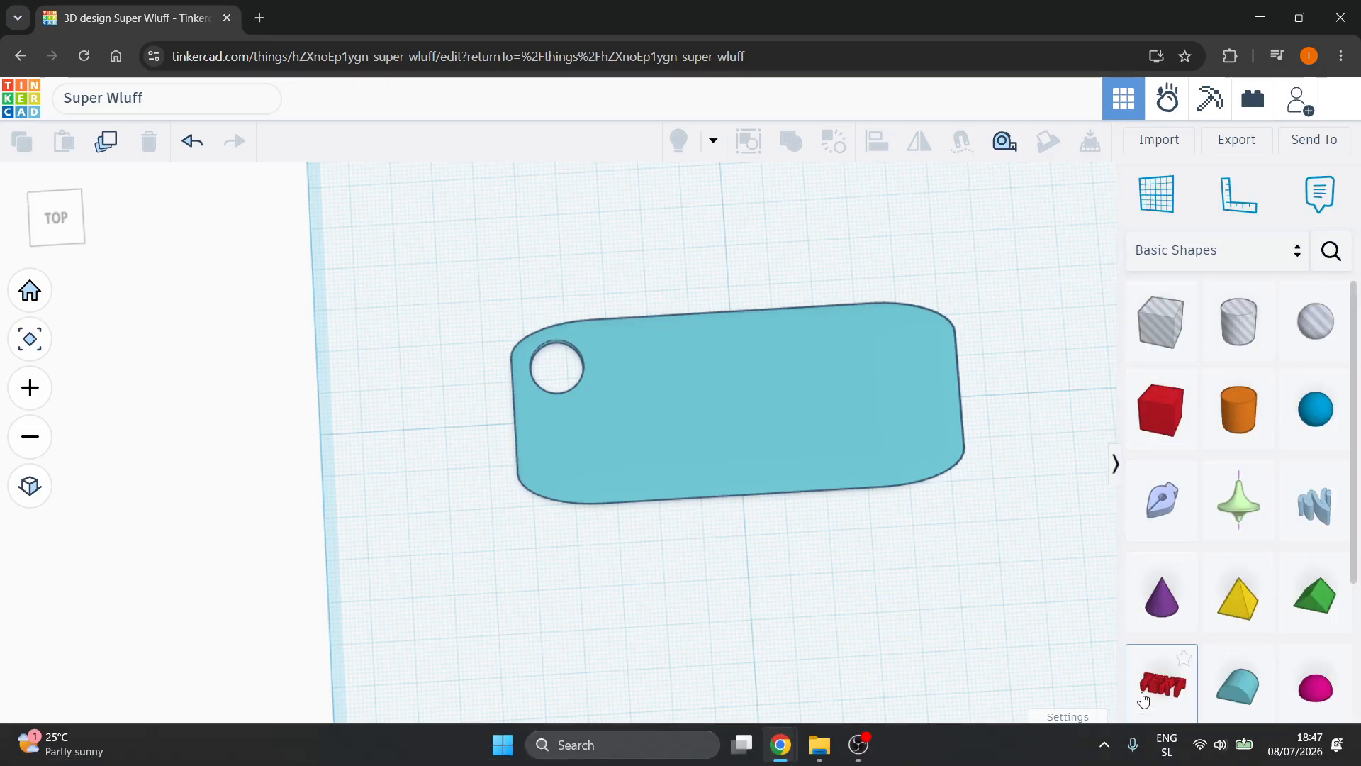
Place a solid text shape on top of the plate, beside the round opening, and make it read NAME
drag(1143, 699, 753, 406)
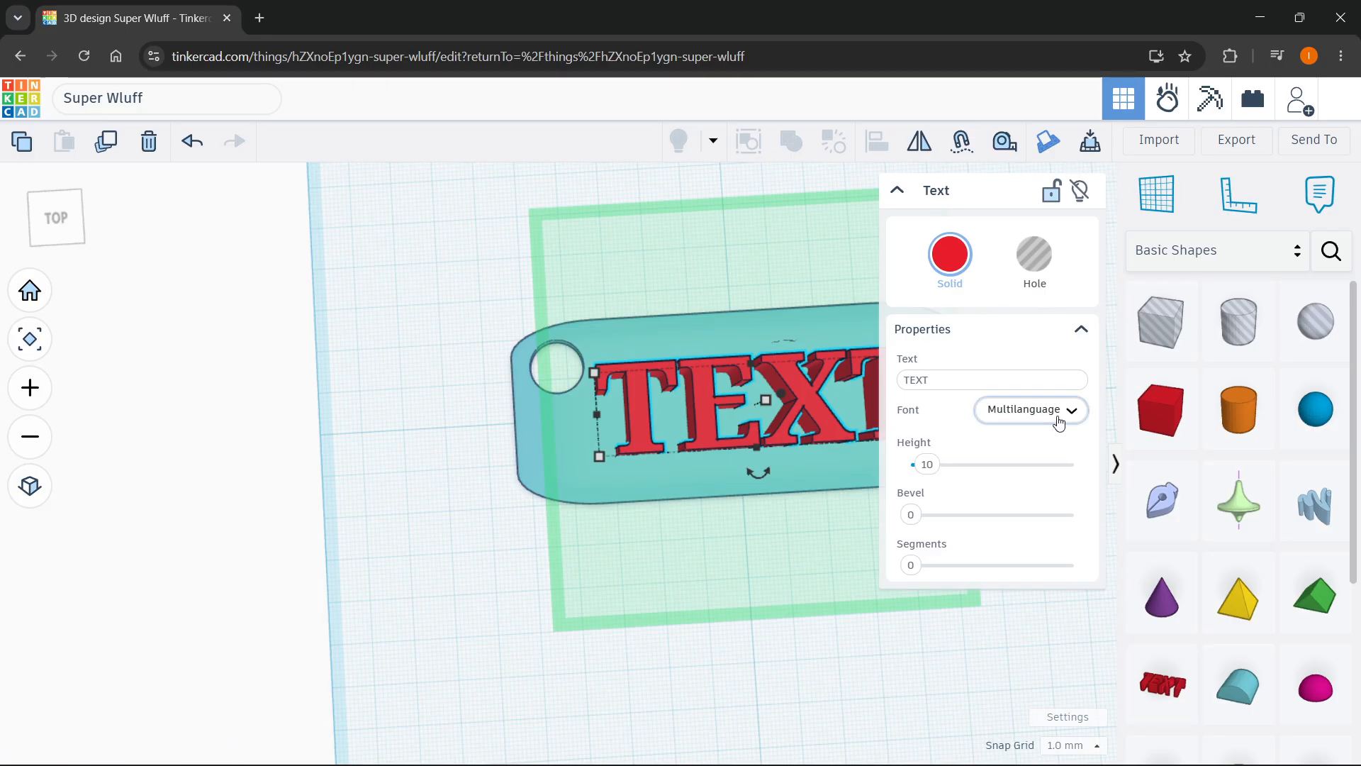
click(977, 374)
text(MA)
key(BackSpace)
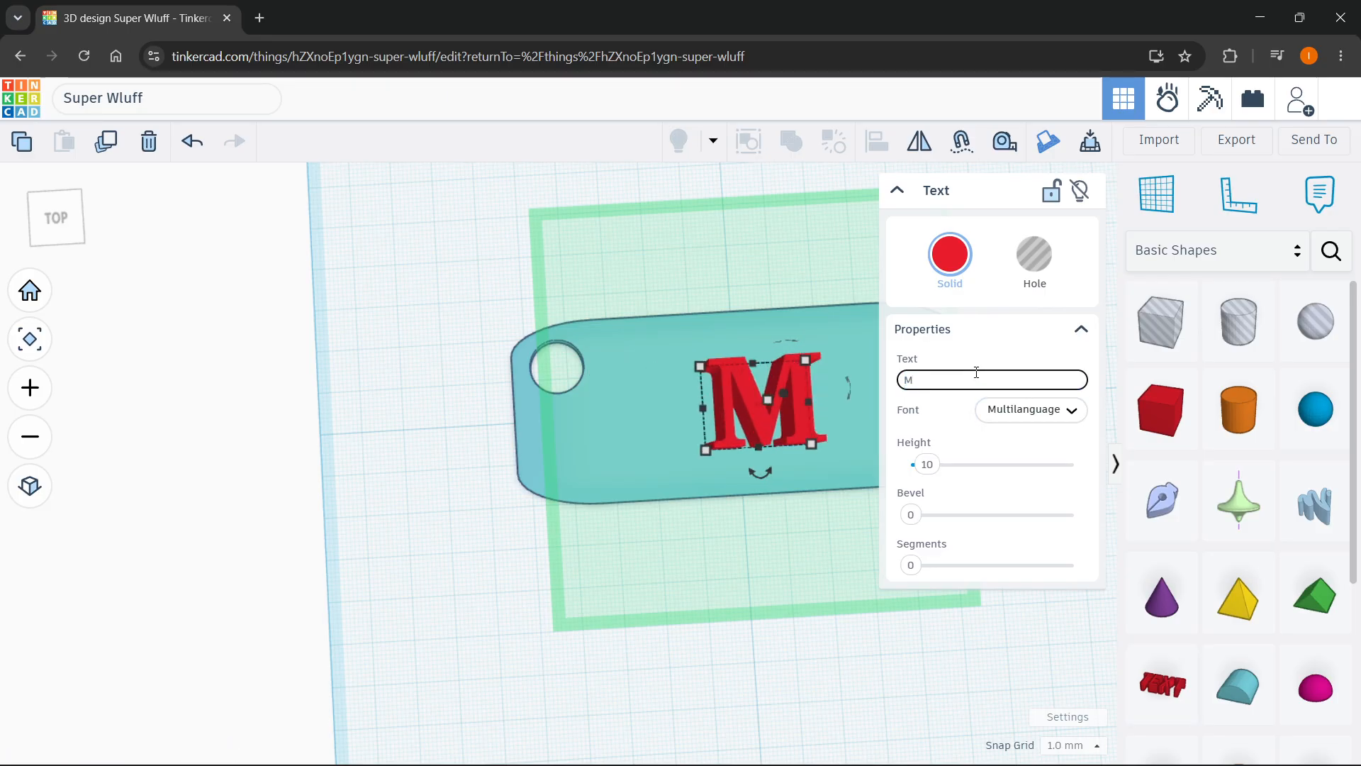
key(BackSpace)
text(NAME)
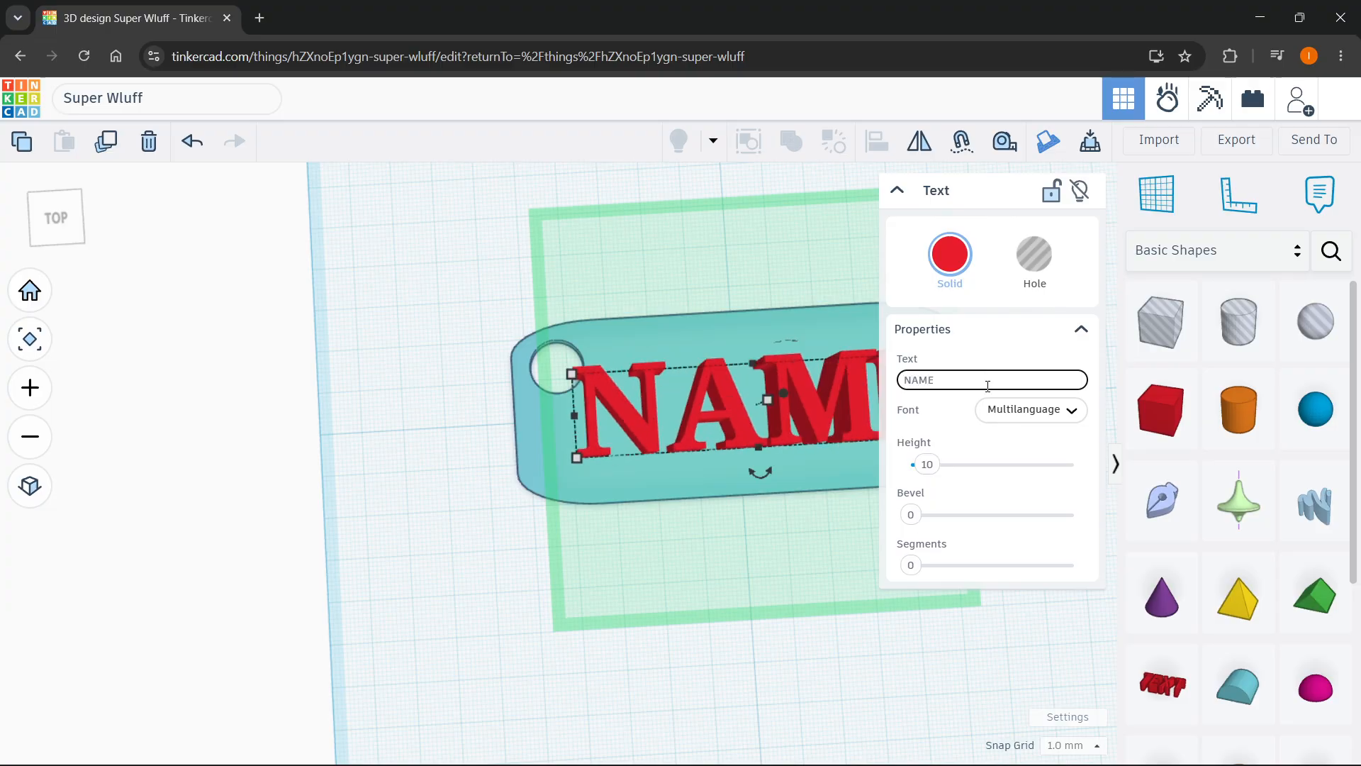
Try the Serif font on the NAME text and settle on Sans
click(1018, 415)
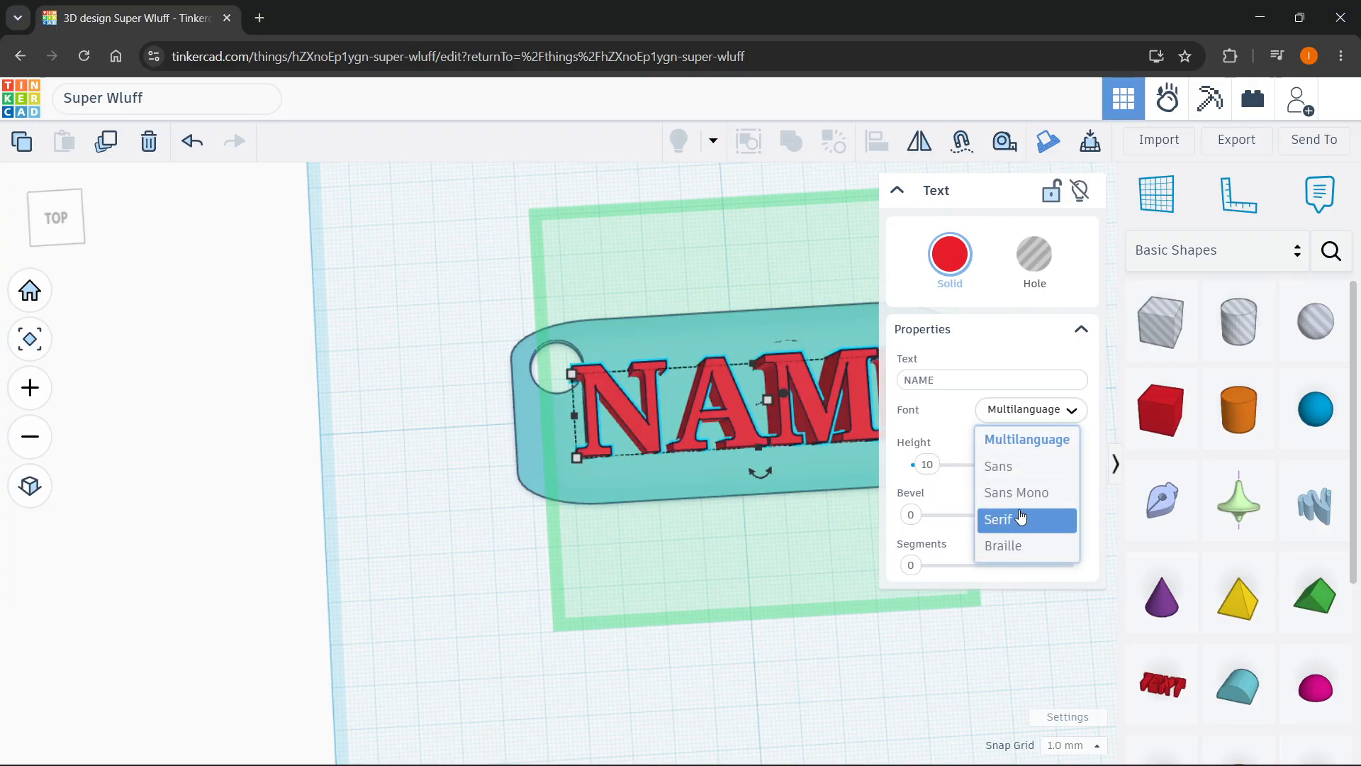
click(1011, 520)
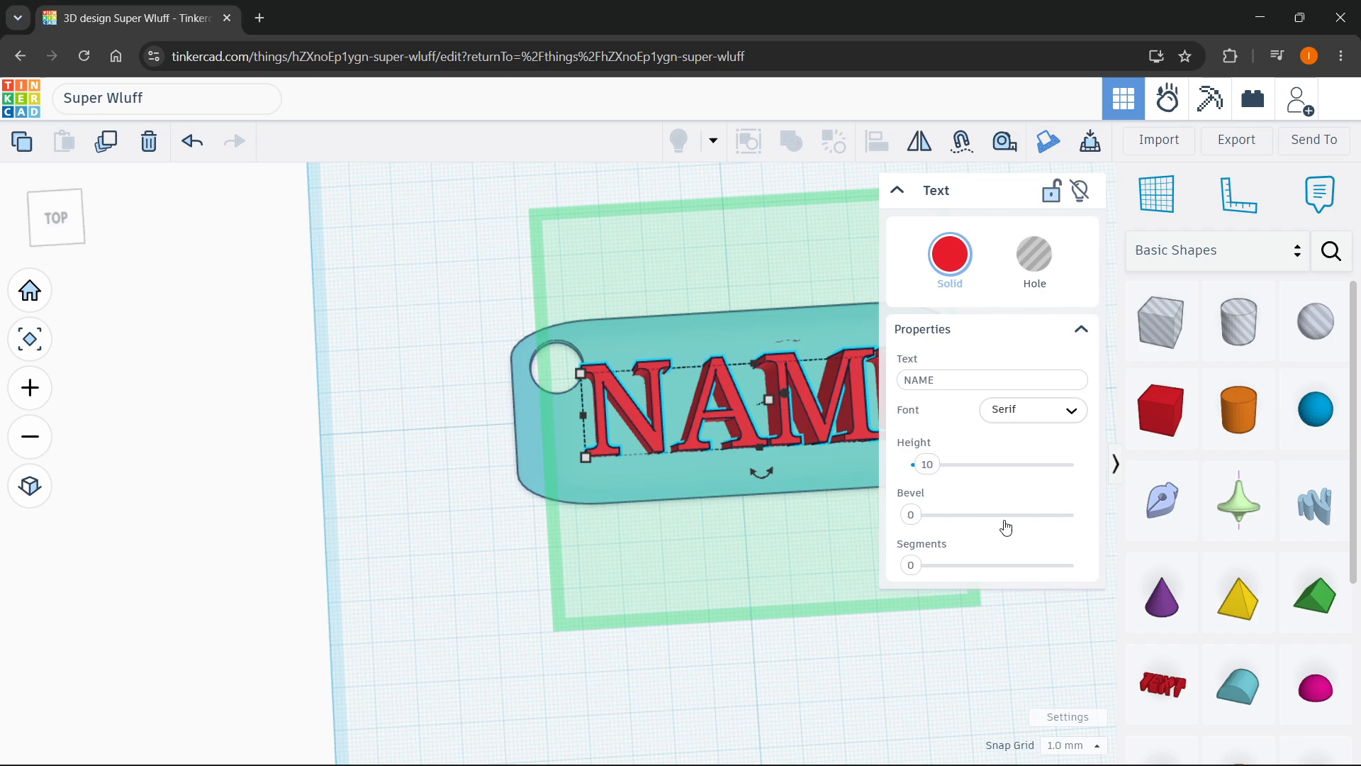
click(1020, 420)
click(1007, 464)
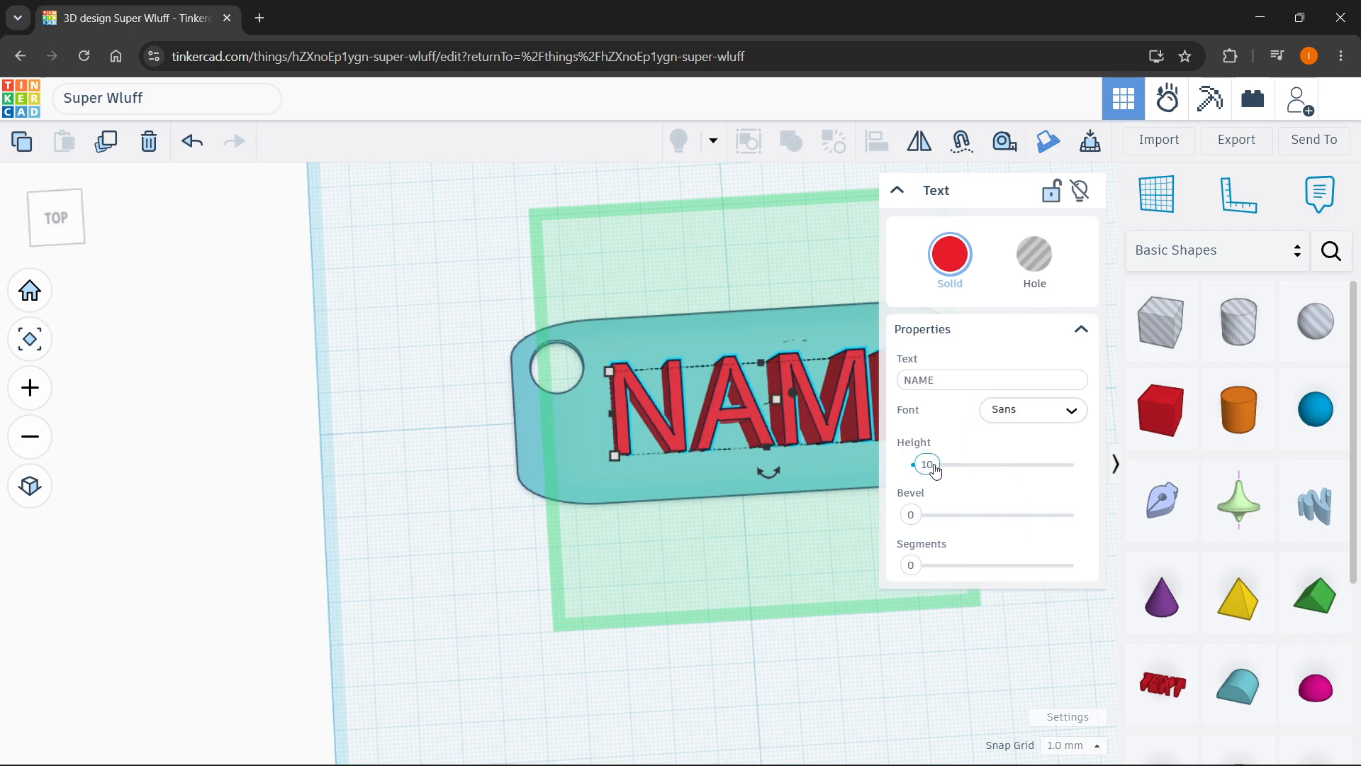
Set the NAME text's Height property to 13.56, and flatten the letters to 3 mm tall
drag(937, 468, 943, 466)
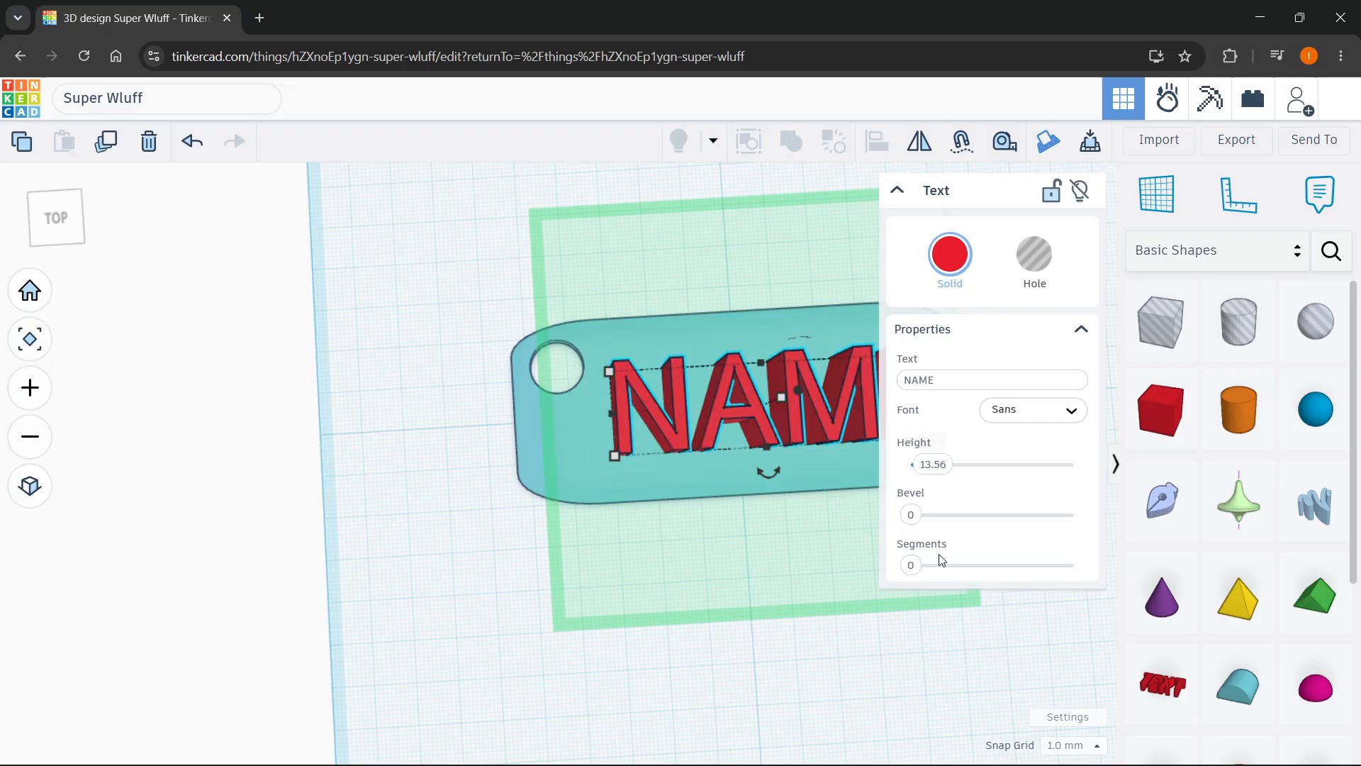
click(818, 309)
right_drag(899, 468, 893, 546)
click(755, 436)
drag(719, 404, 708, 436)
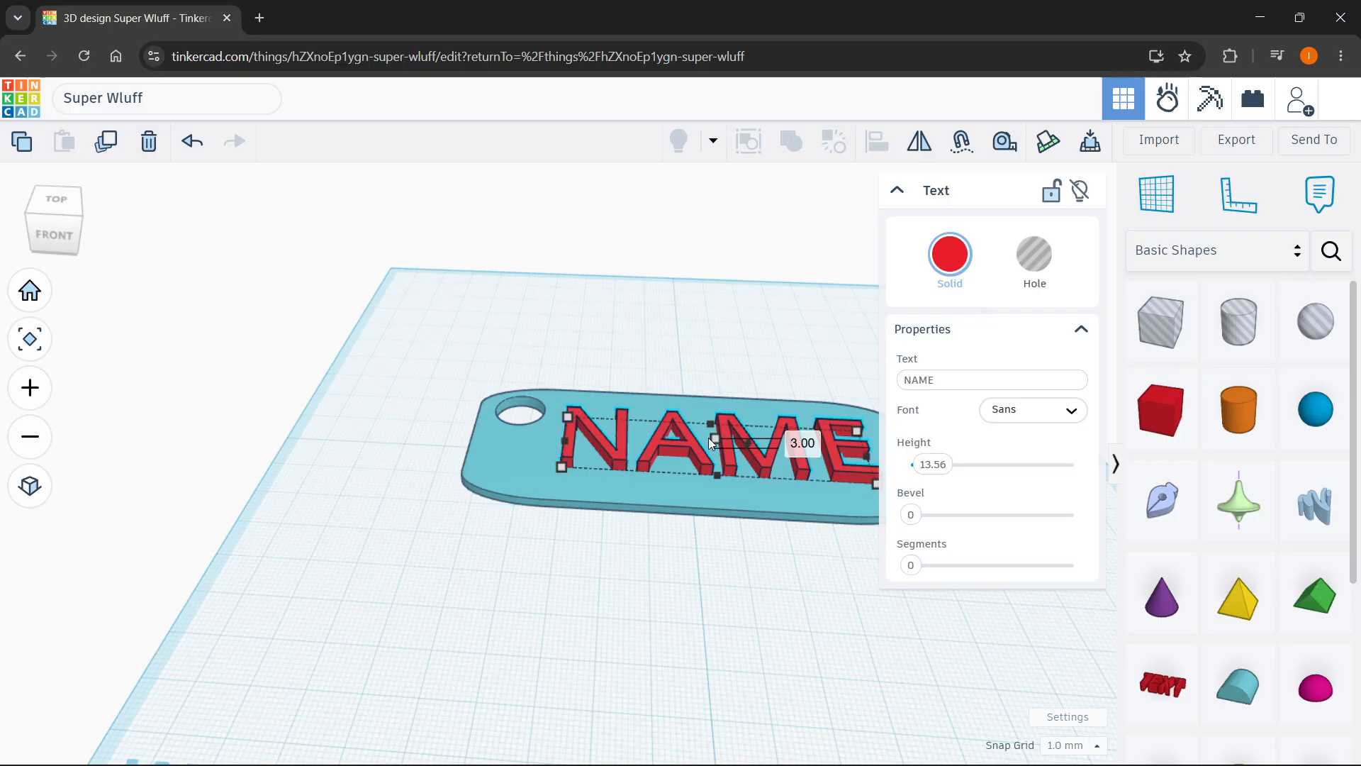
click(797, 556)
Change the solid color of the NAME text on the plate to black
right_drag(836, 577, 885, 656)
click(813, 482)
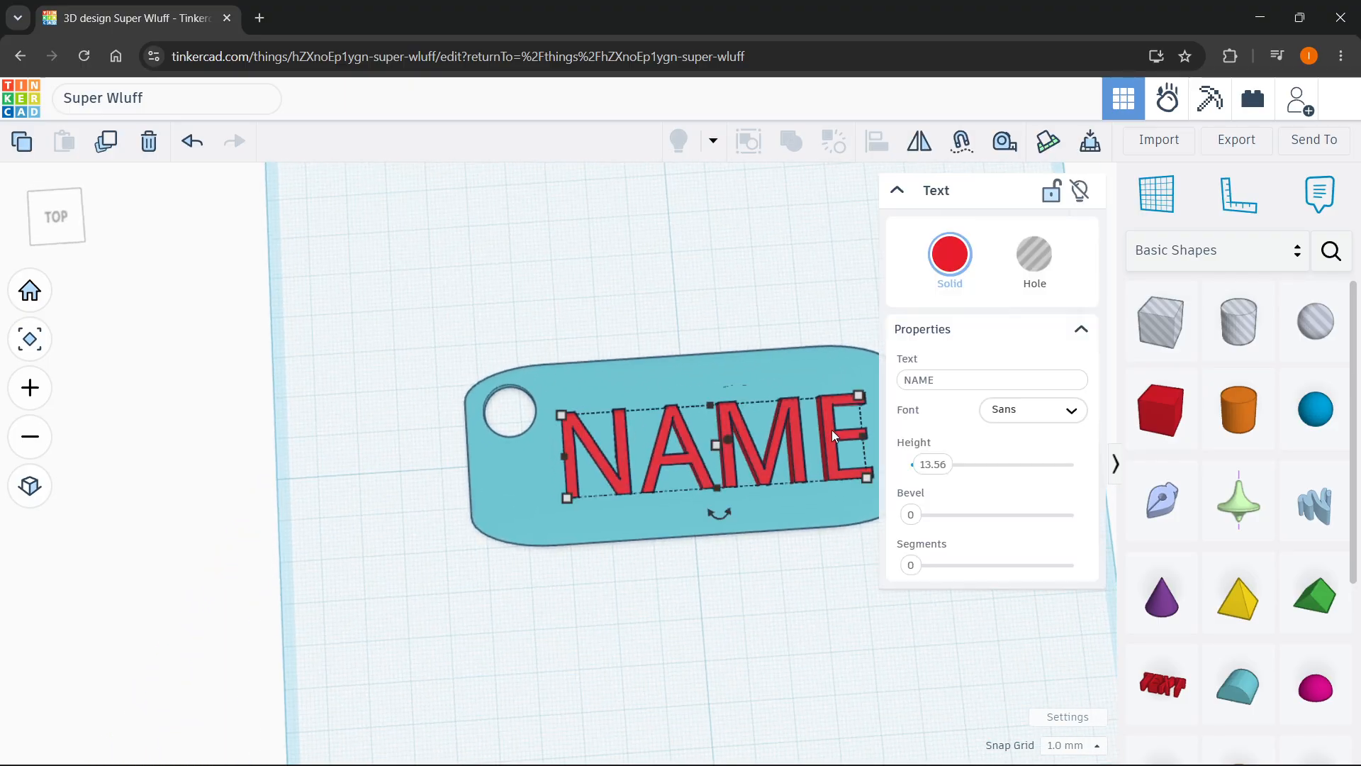
click(950, 254)
click(1145, 470)
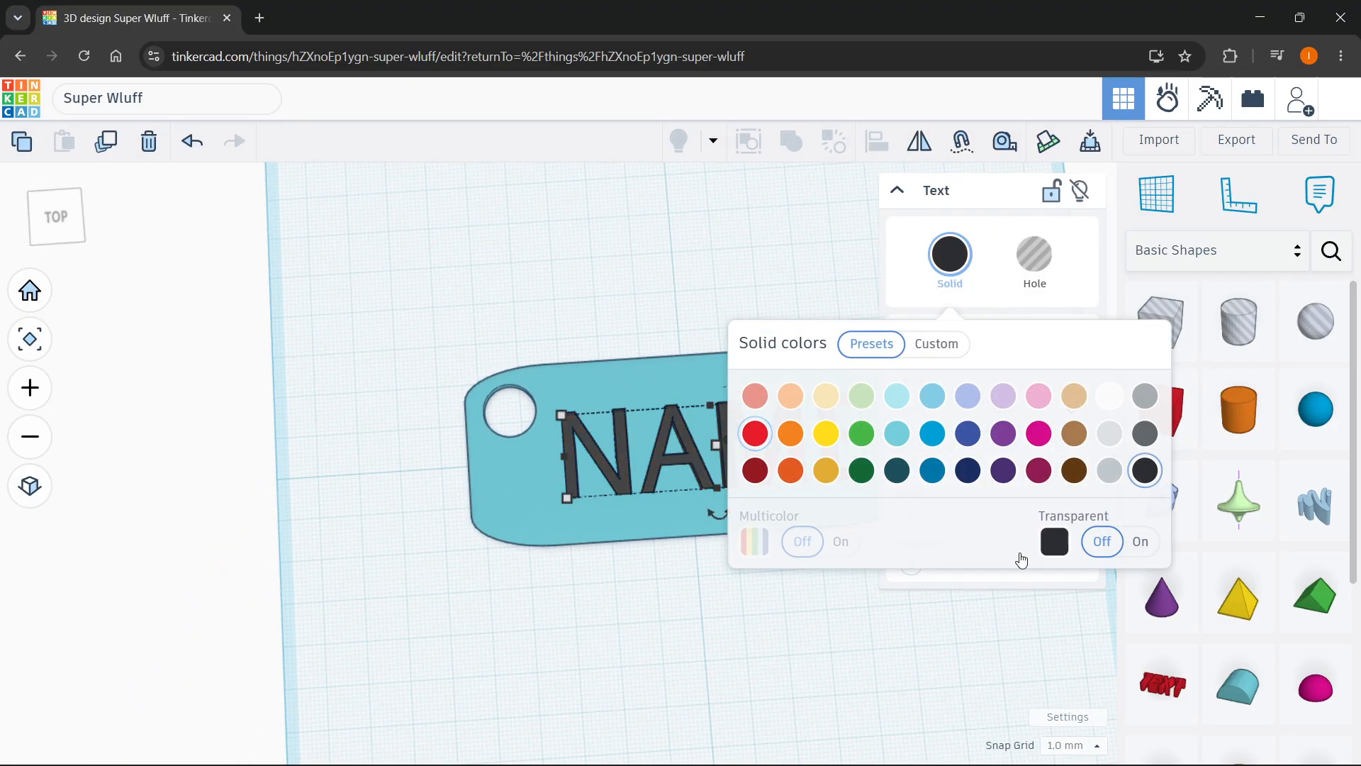
click(787, 553)
Enlarge the NAME text slightly from its front right corner and shift it back and to the left on the plate
click(797, 450)
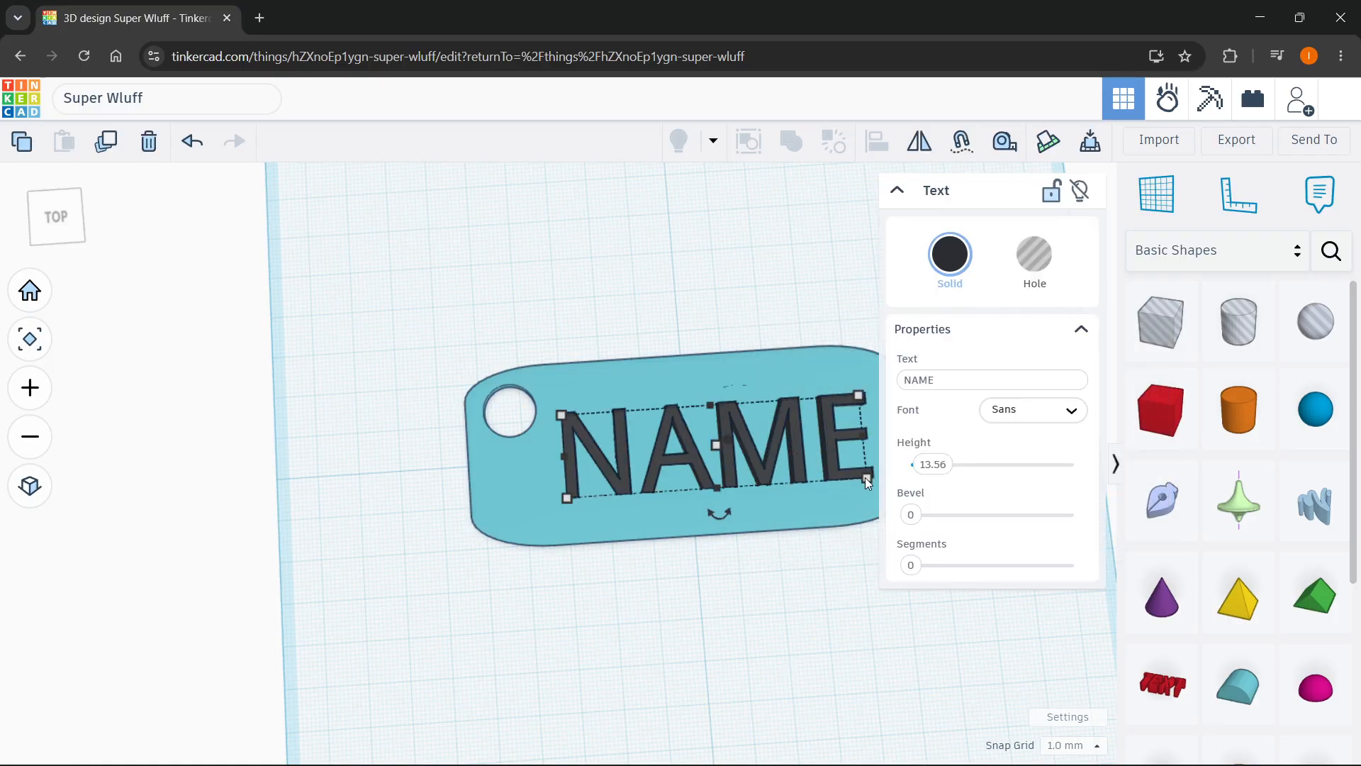
drag(867, 480, 879, 482)
click(822, 253)
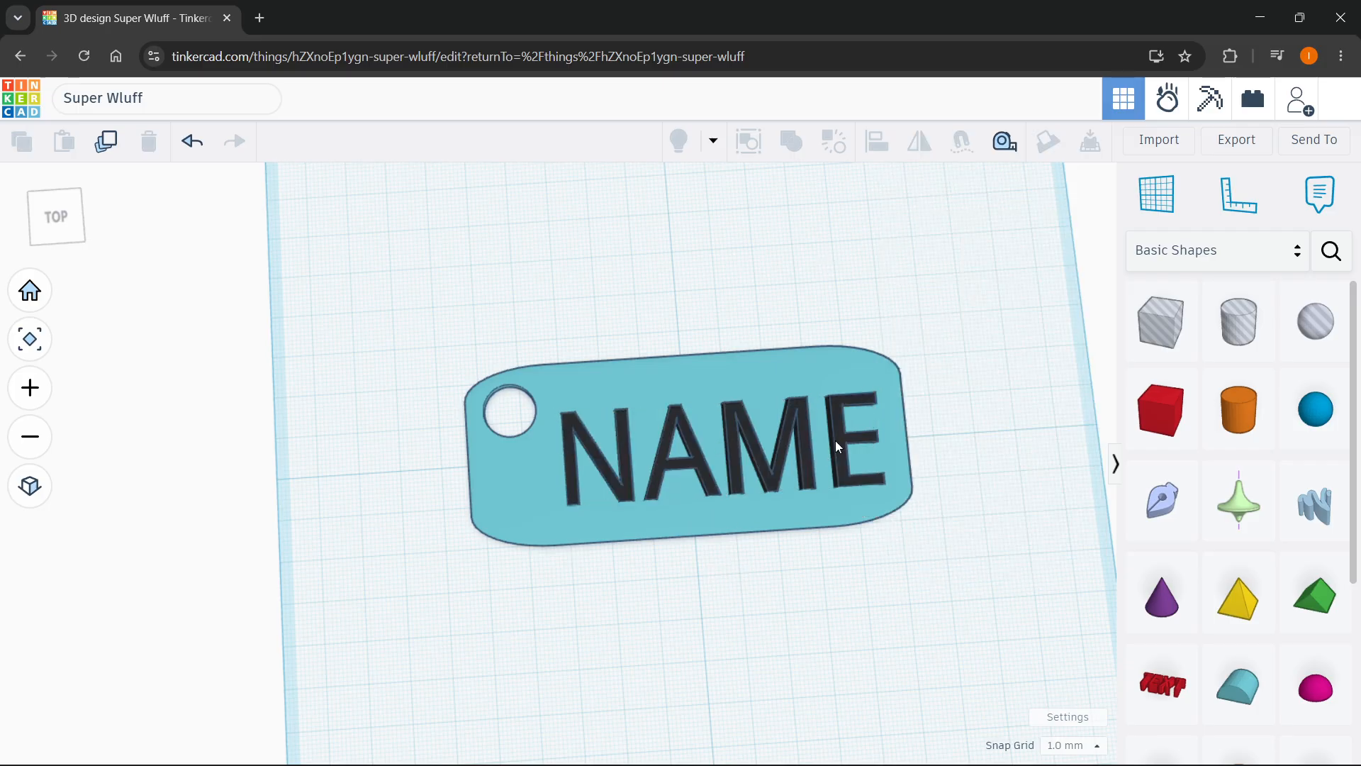
drag(835, 440, 828, 431)
click(819, 594)
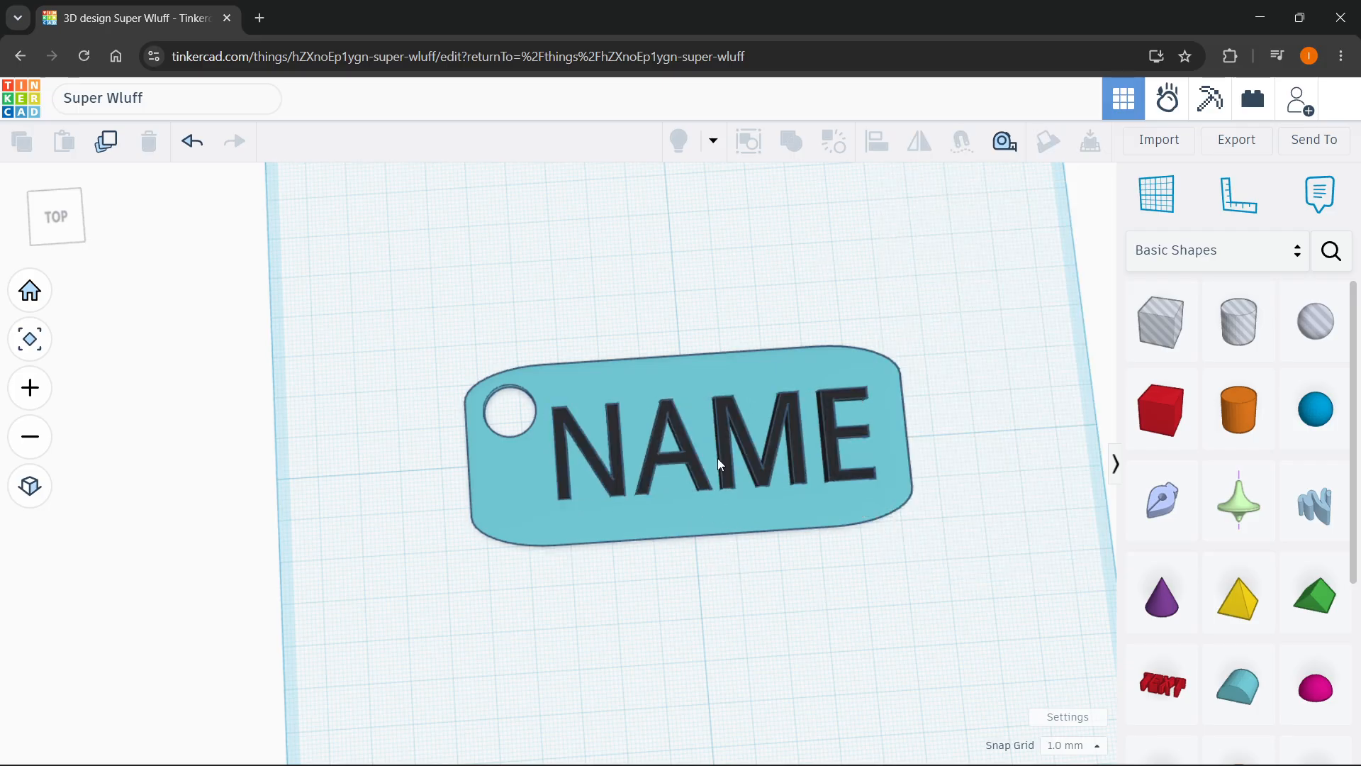
Stretch the NAME text toward the plate's front edge and move it back to center it front to back
click(718, 458)
mouse_move(721, 485)
mouse_down()
mouse_move(721, 509)
mouse_move(729, 479)
mouse_up()
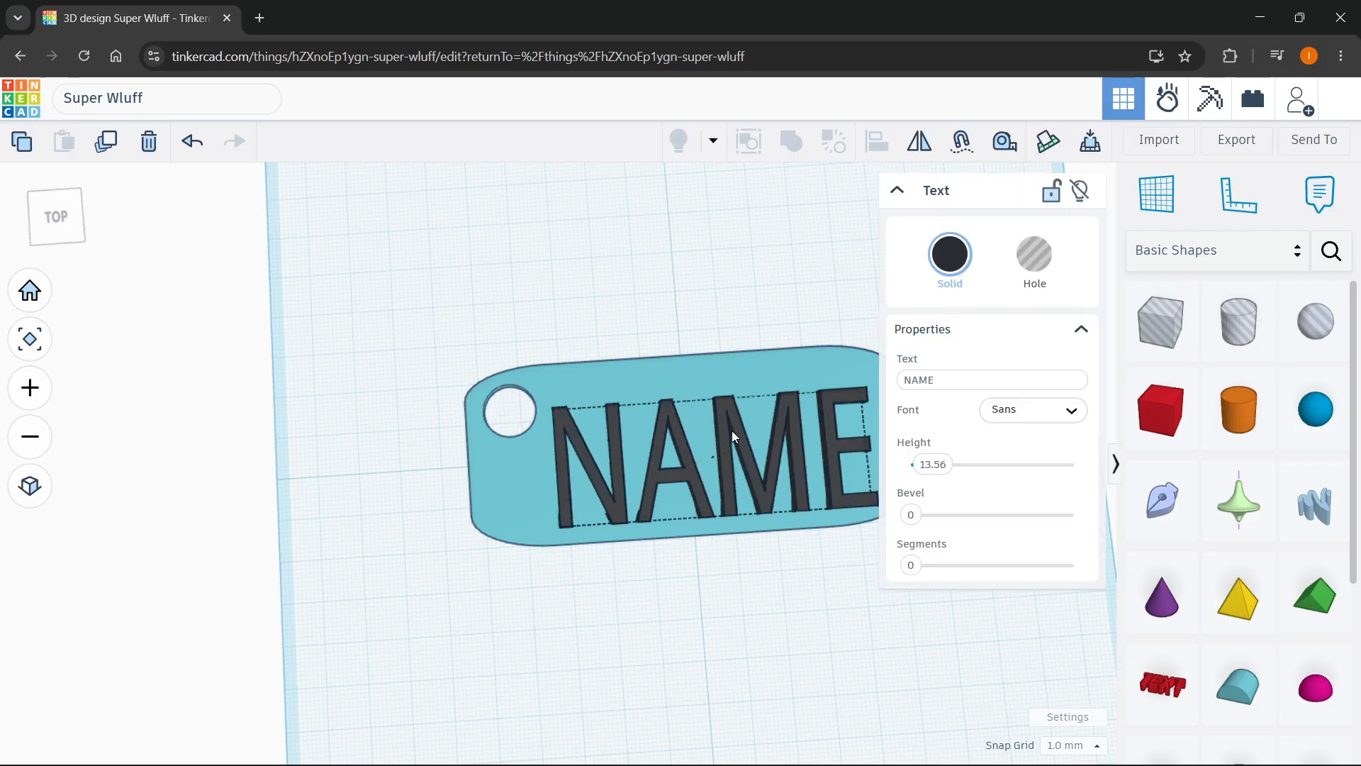
drag(732, 431, 727, 418)
click(794, 569)
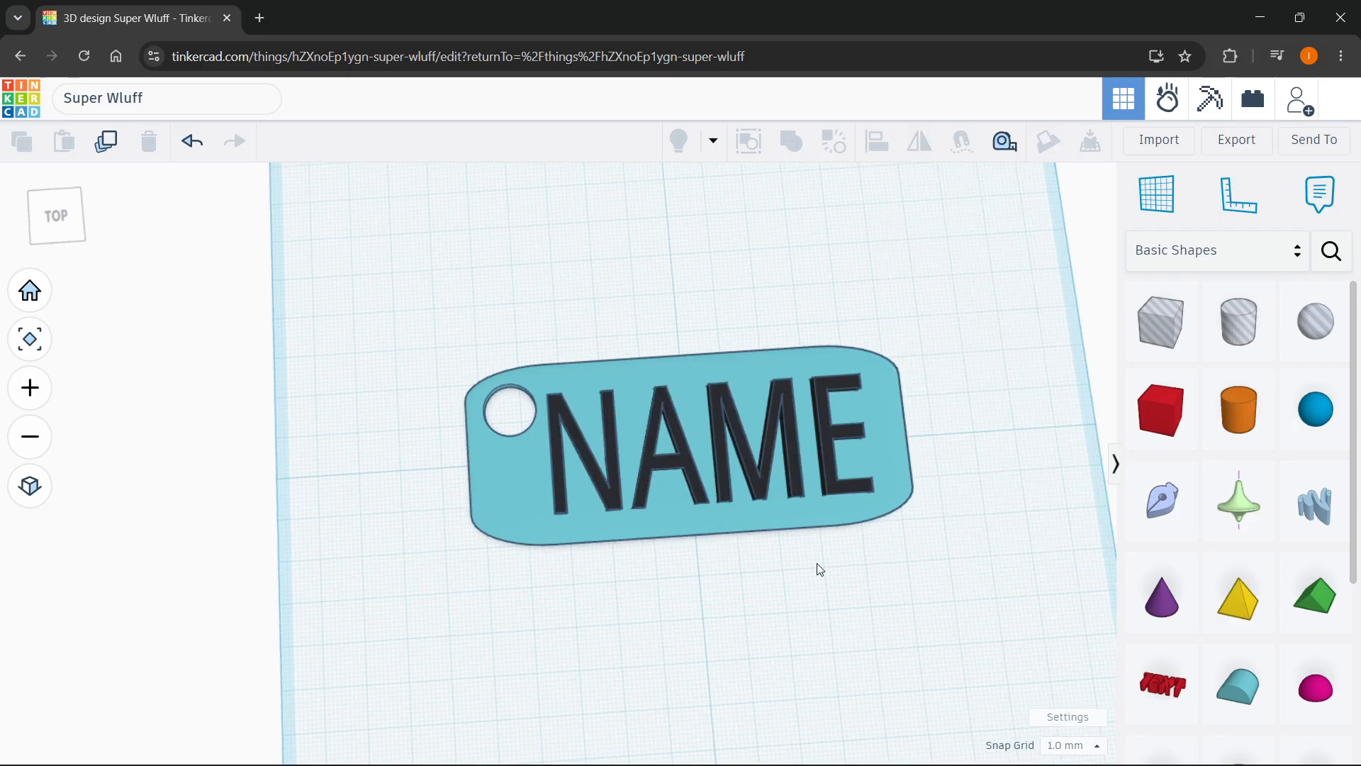
Turn the NAME text into a hole and lower it 2 mm into the plate
right_drag(815, 565, 640, 476)
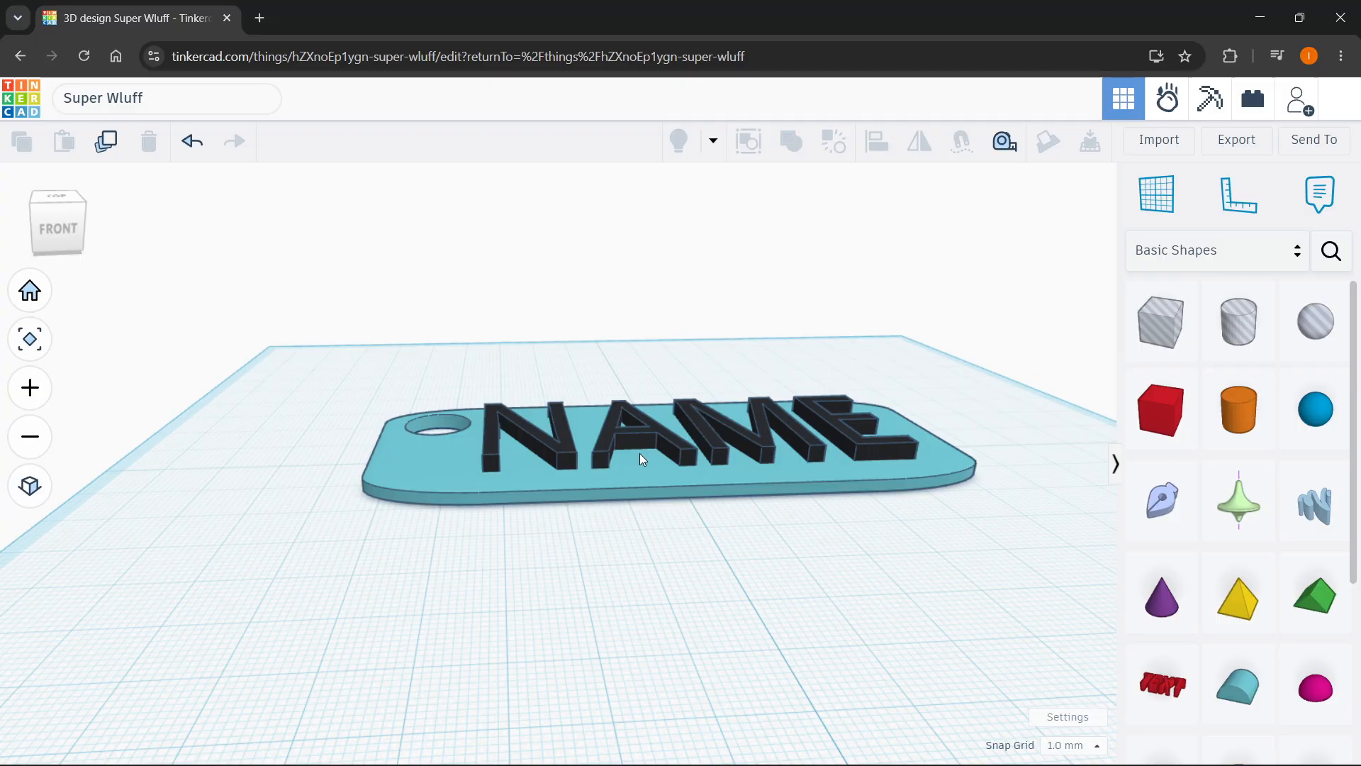
right_drag(809, 498, 753, 568)
click(729, 568)
click(739, 598)
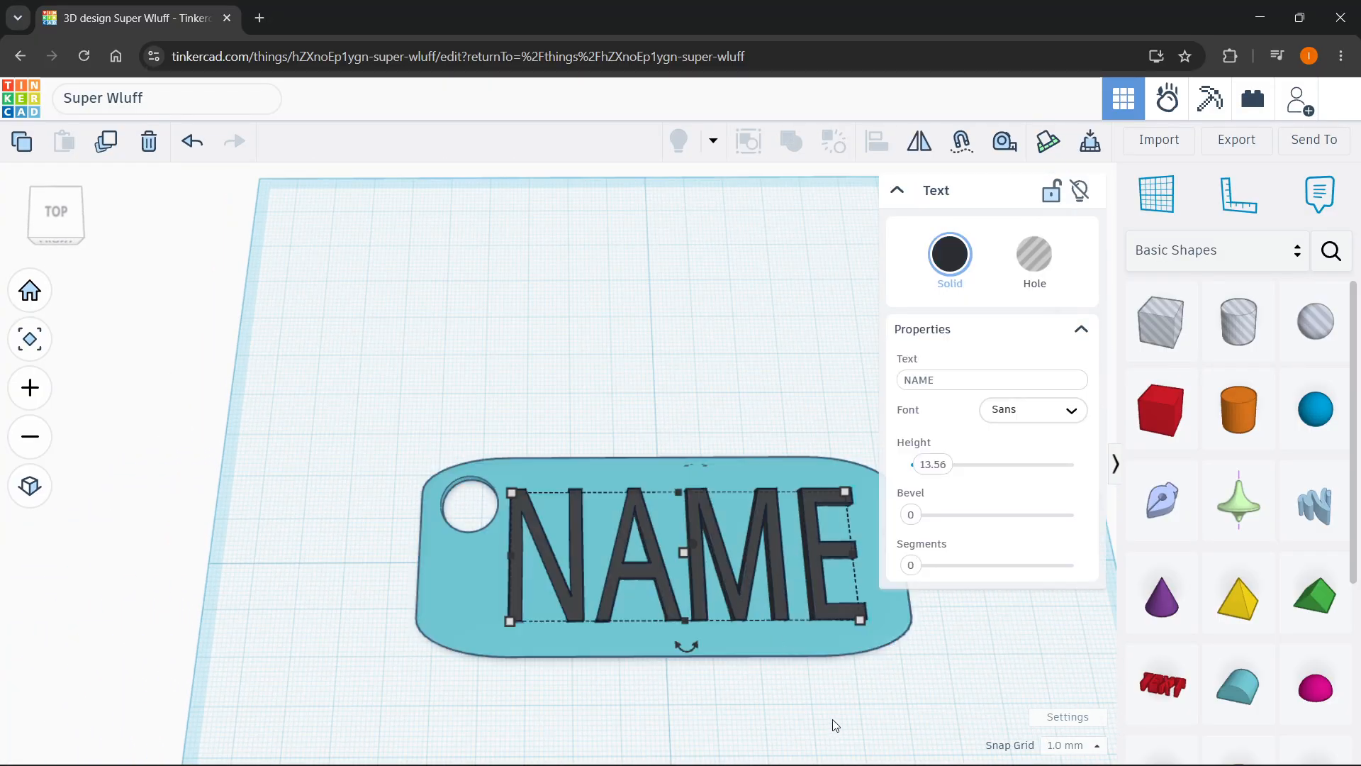
right_drag(830, 719, 836, 589)
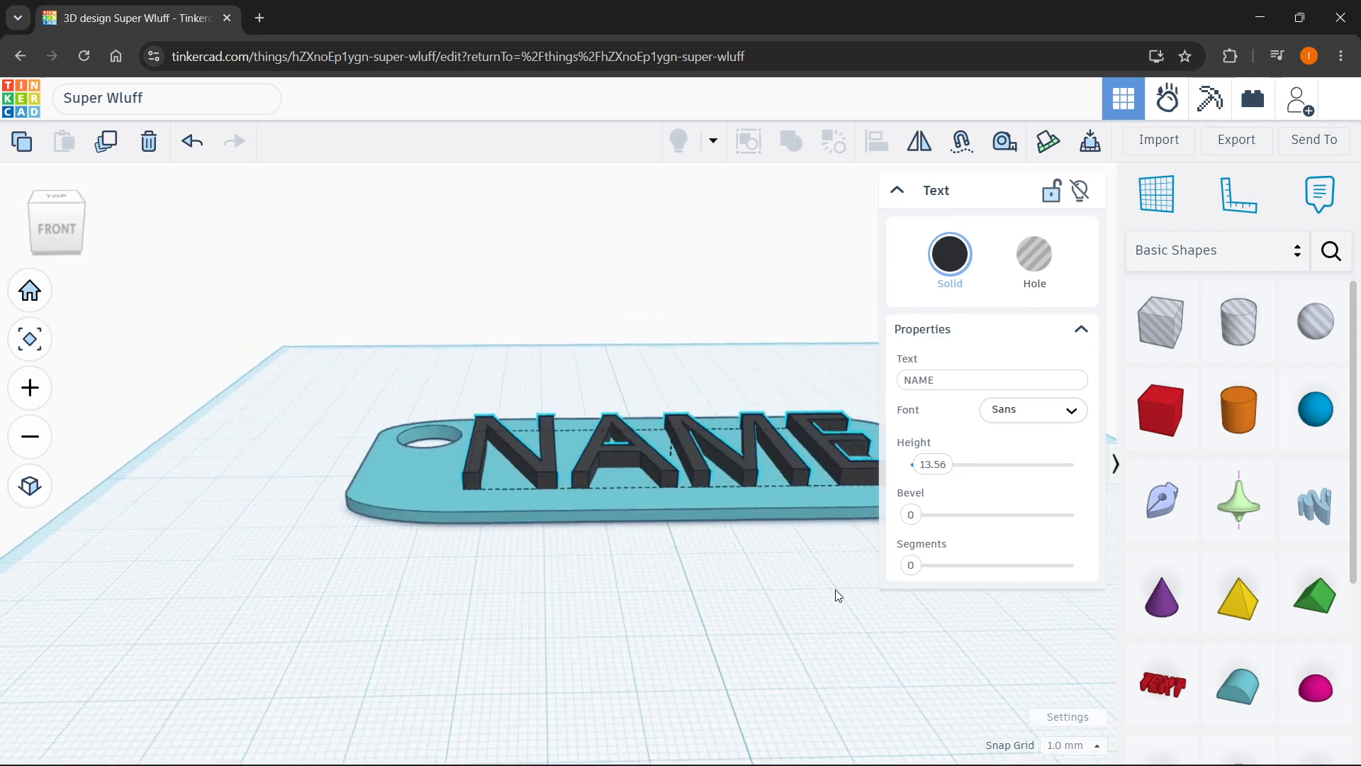
click(1035, 260)
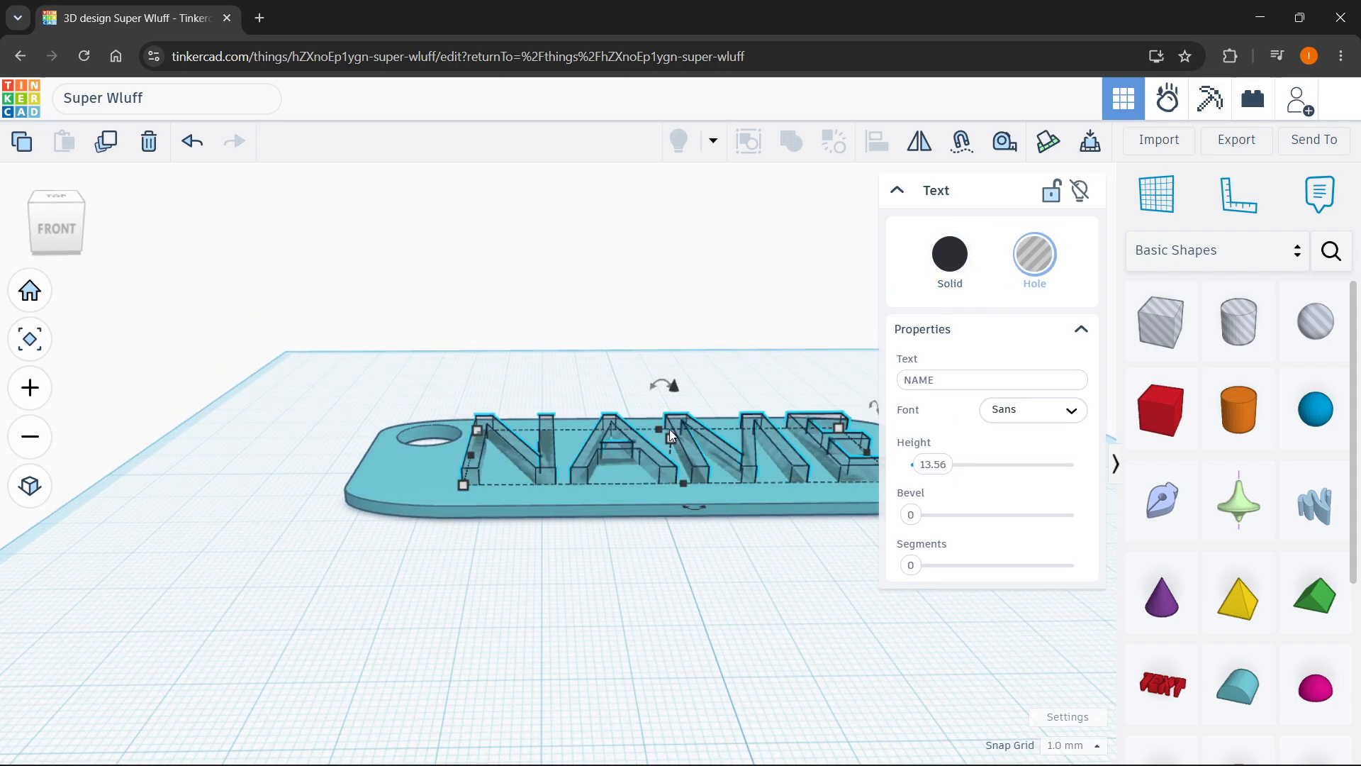
drag(677, 392, 677, 400)
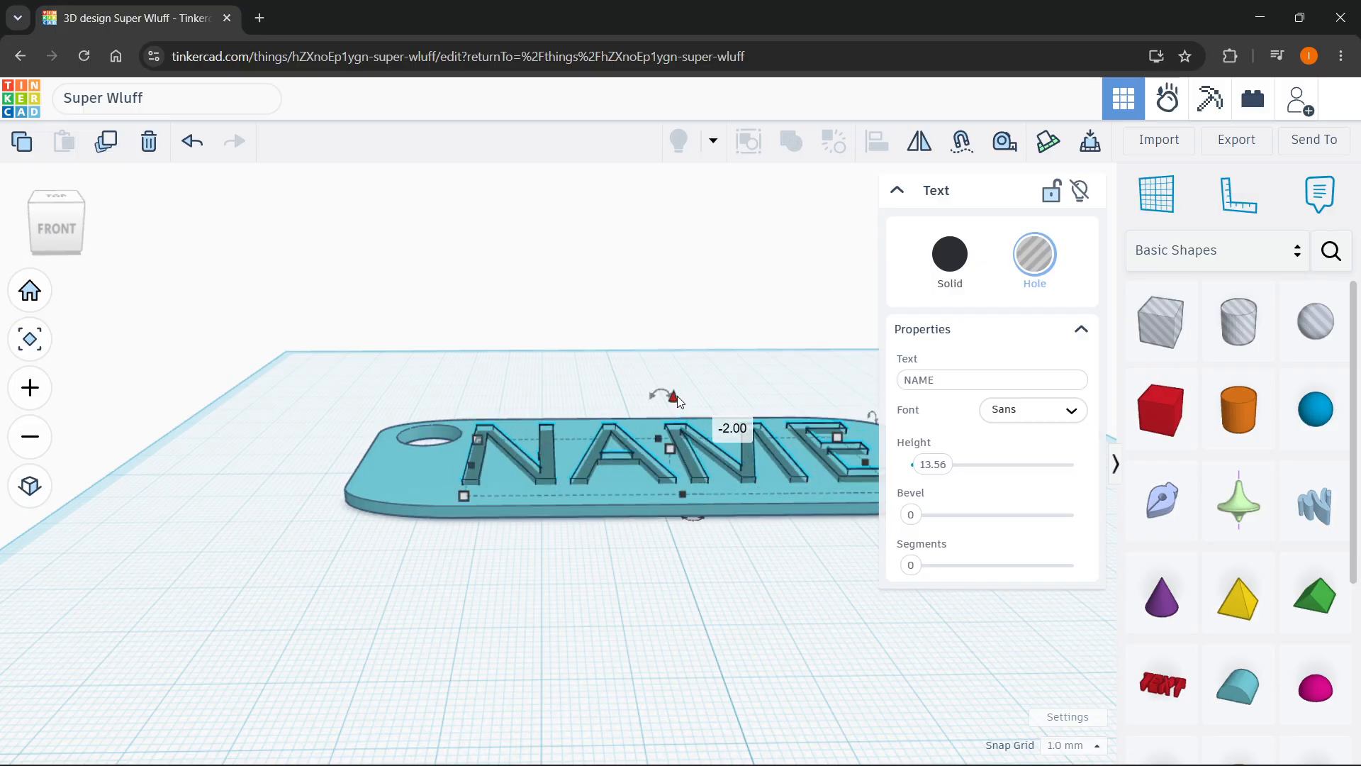
click(735, 590)
Group the plate and the NAME text hole as a union to engrave the letters into the surface
right_drag(734, 591, 818, 559)
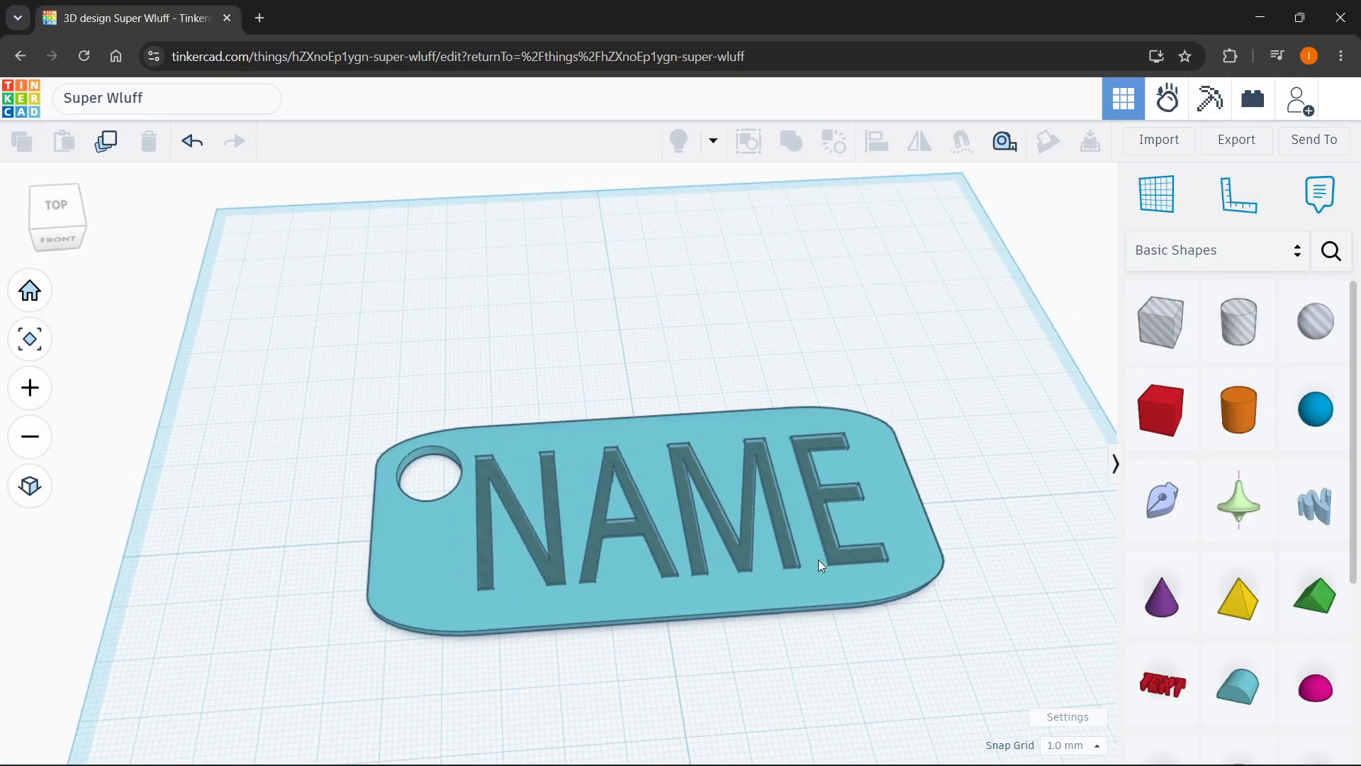
drag(827, 570, 334, 380)
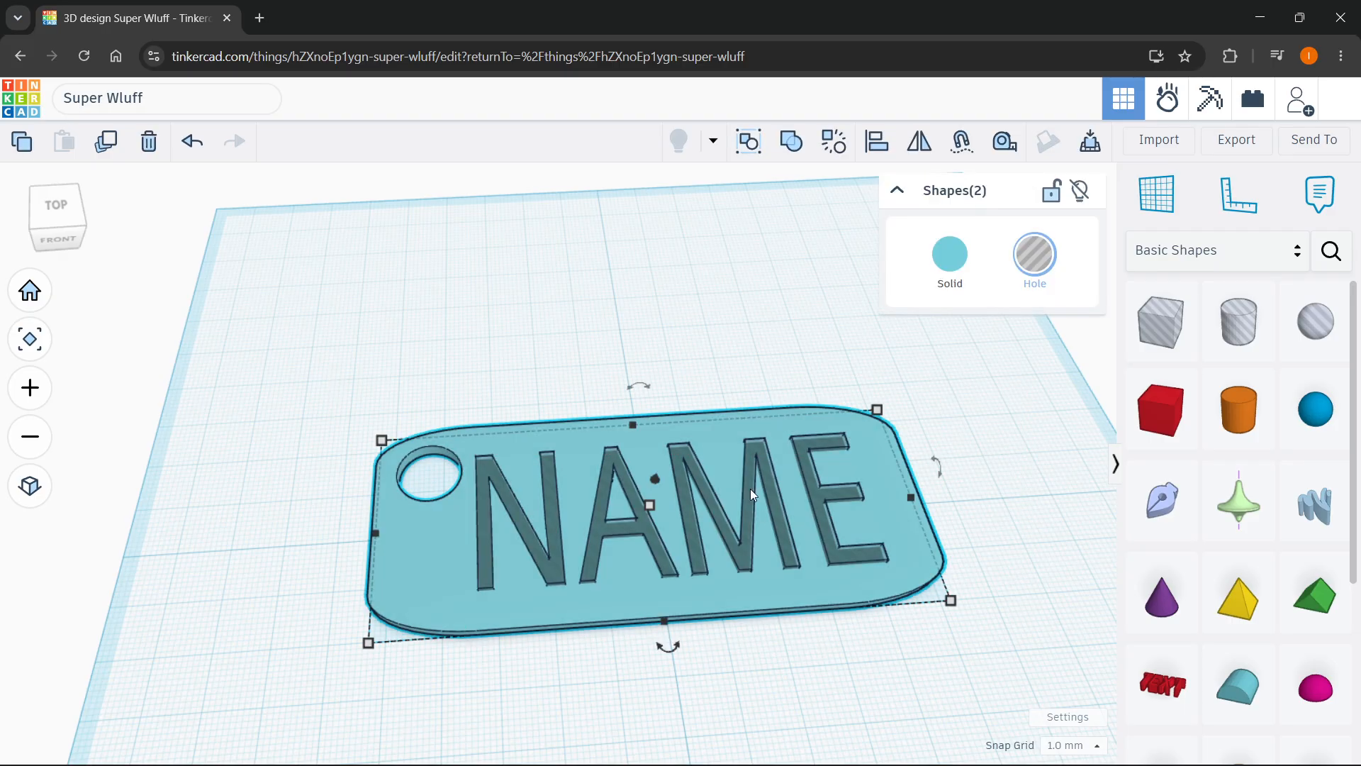
click(790, 140)
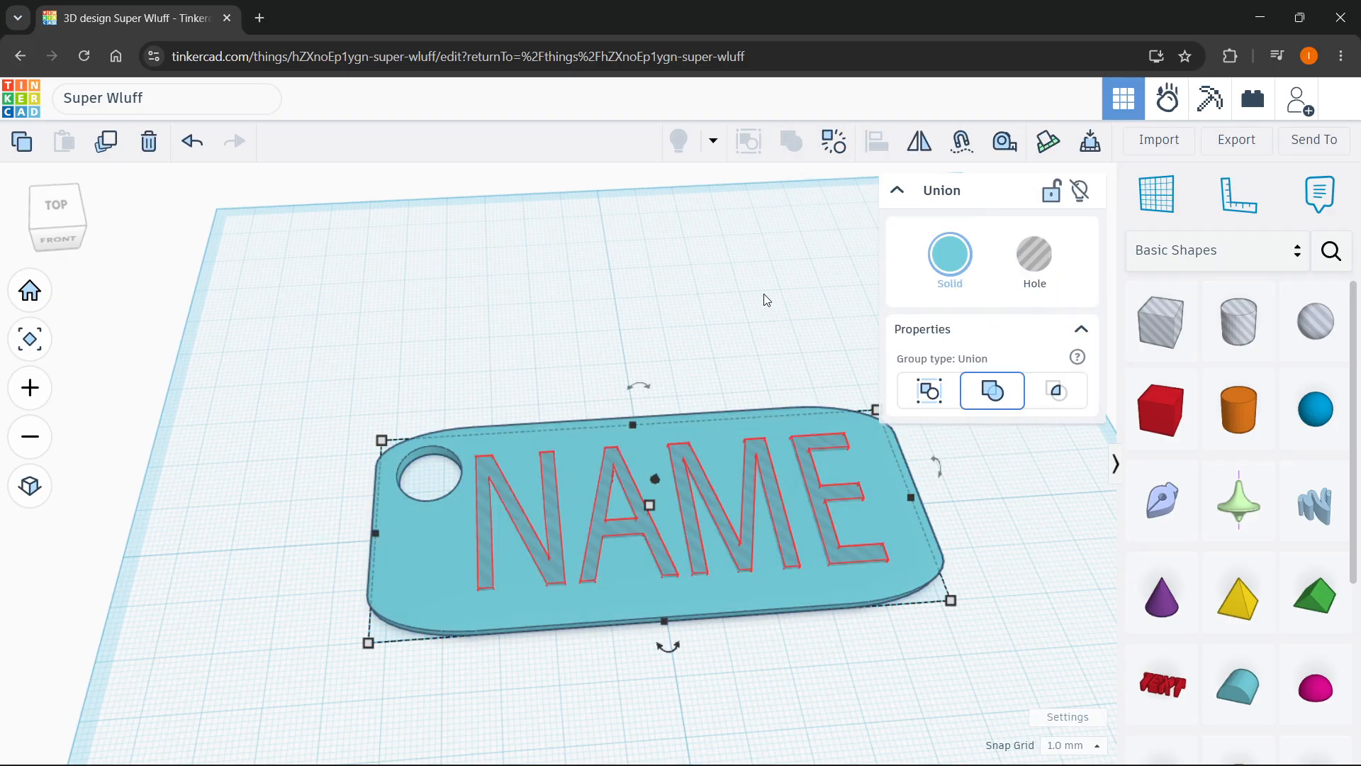
click(769, 312)
mouse_move(766, 347)
right_down()
mouse_move(753, 377)
mouse_move(778, 267)
mouse_move(738, 355)
mouse_move(754, 339)
right_up()
Ungroup the engraved tag into the plate and the NAME text hole
click(678, 474)
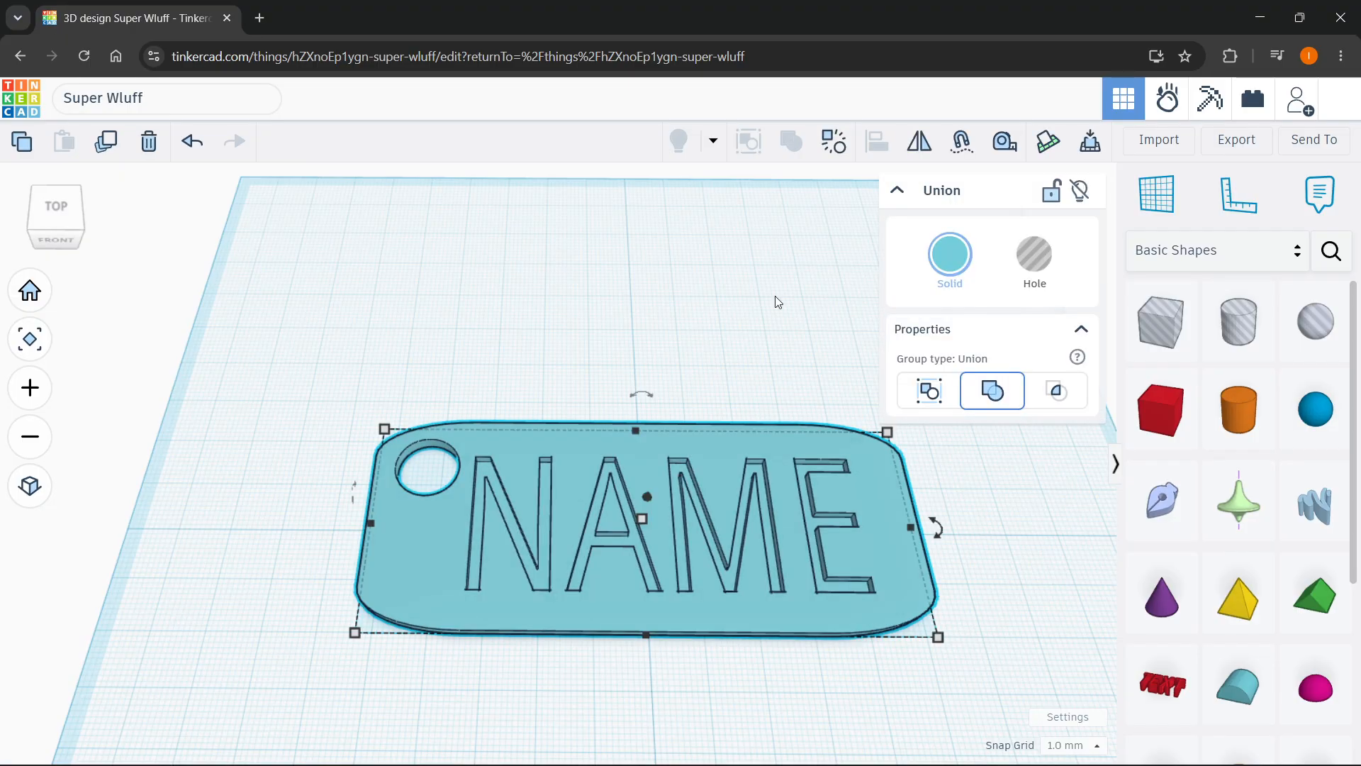
click(831, 142)
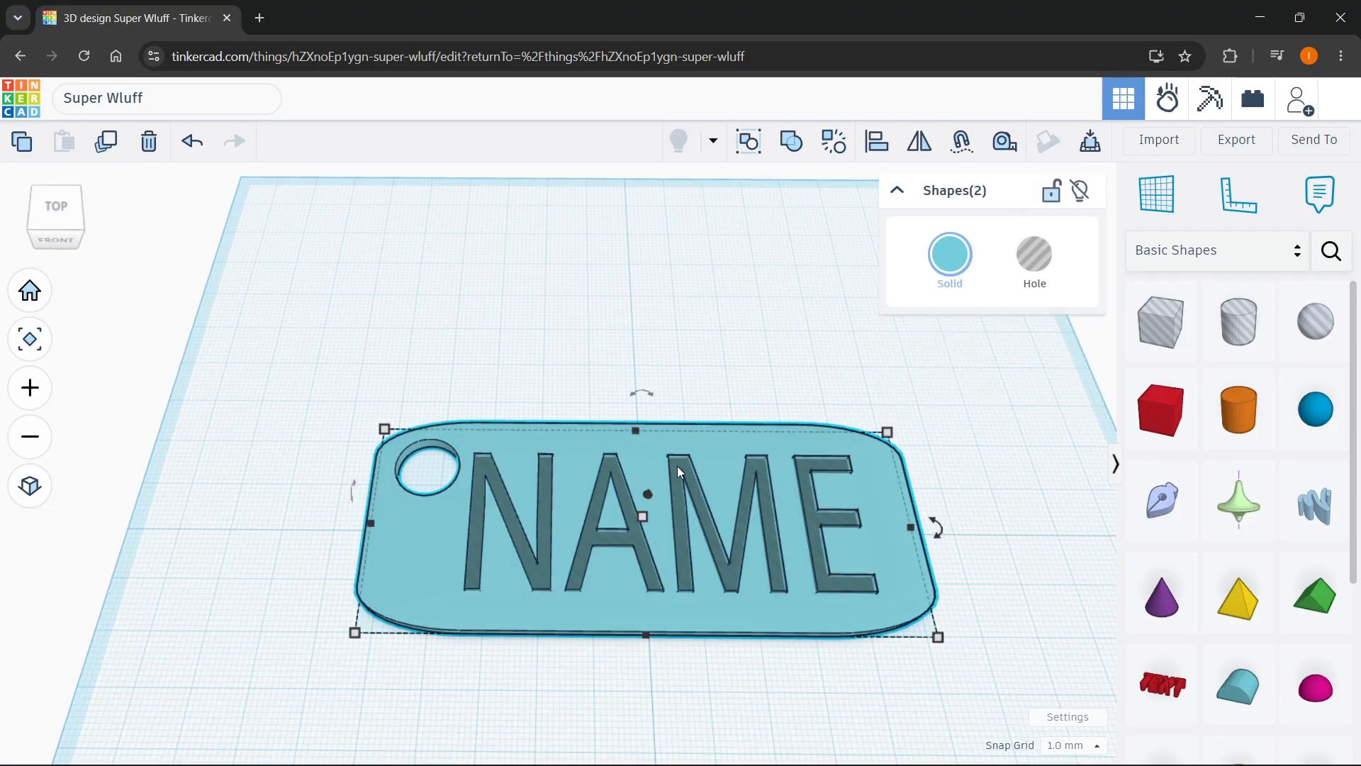
click(1042, 571)
Make the NAME text hole much taller and lower it so the letters pass completely through the plate
click(819, 513)
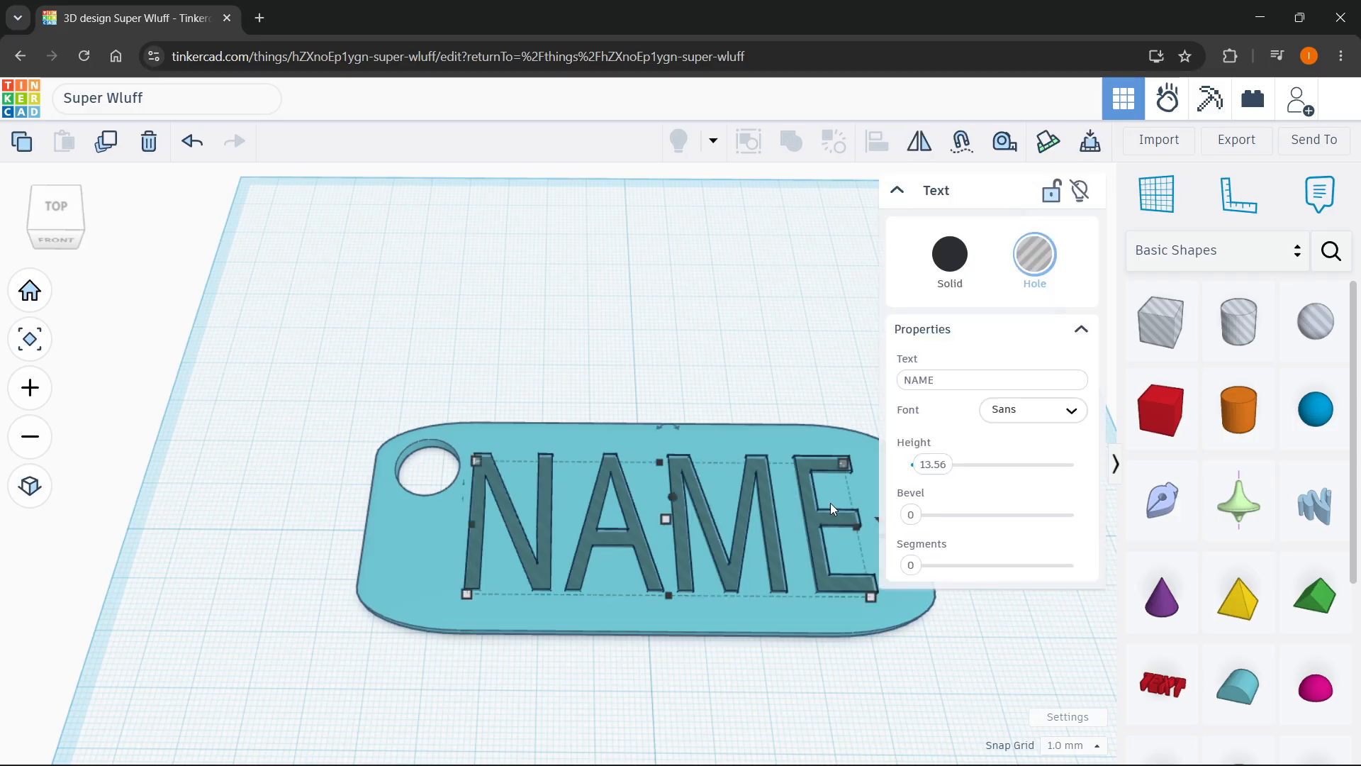
drag(671, 499, 711, 468)
right_drag(724, 570, 743, 533)
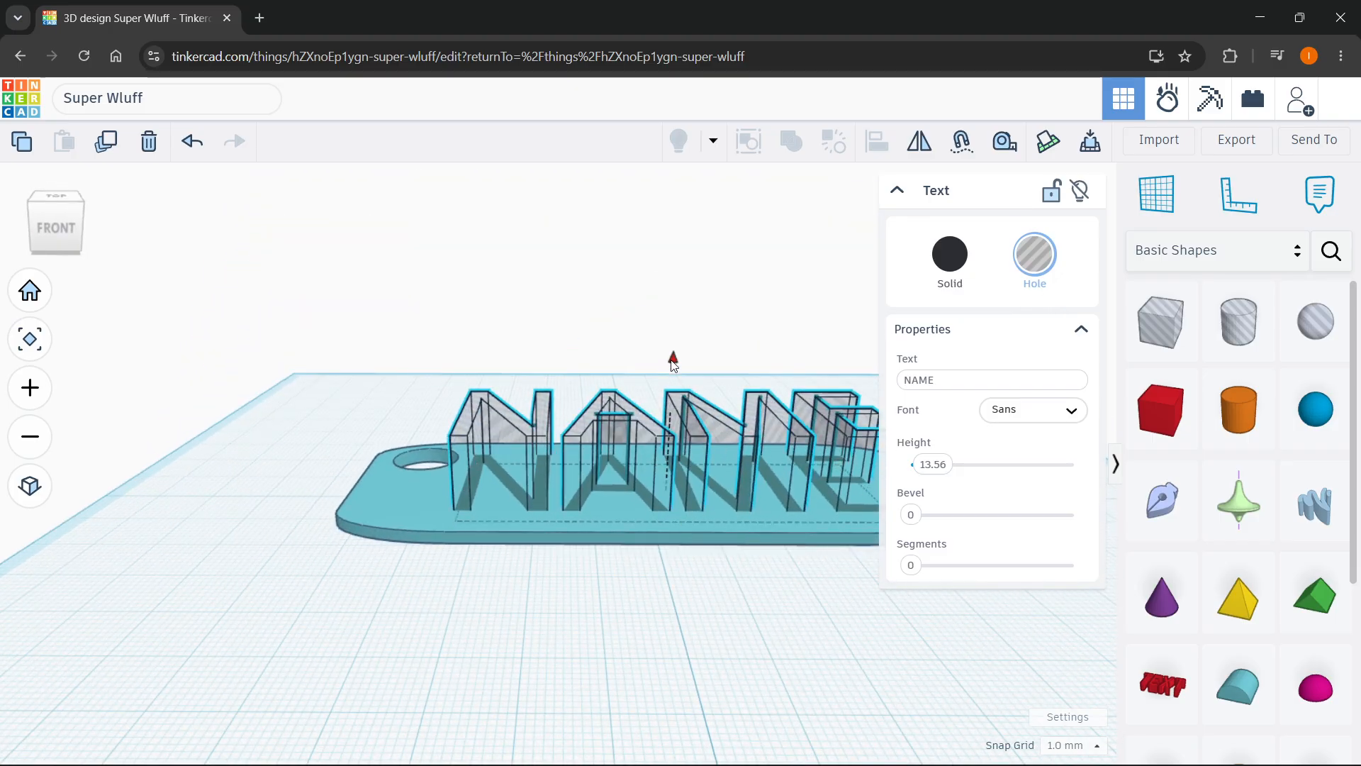
drag(672, 362, 671, 397)
right_drag(684, 623, 680, 657)
click(773, 636)
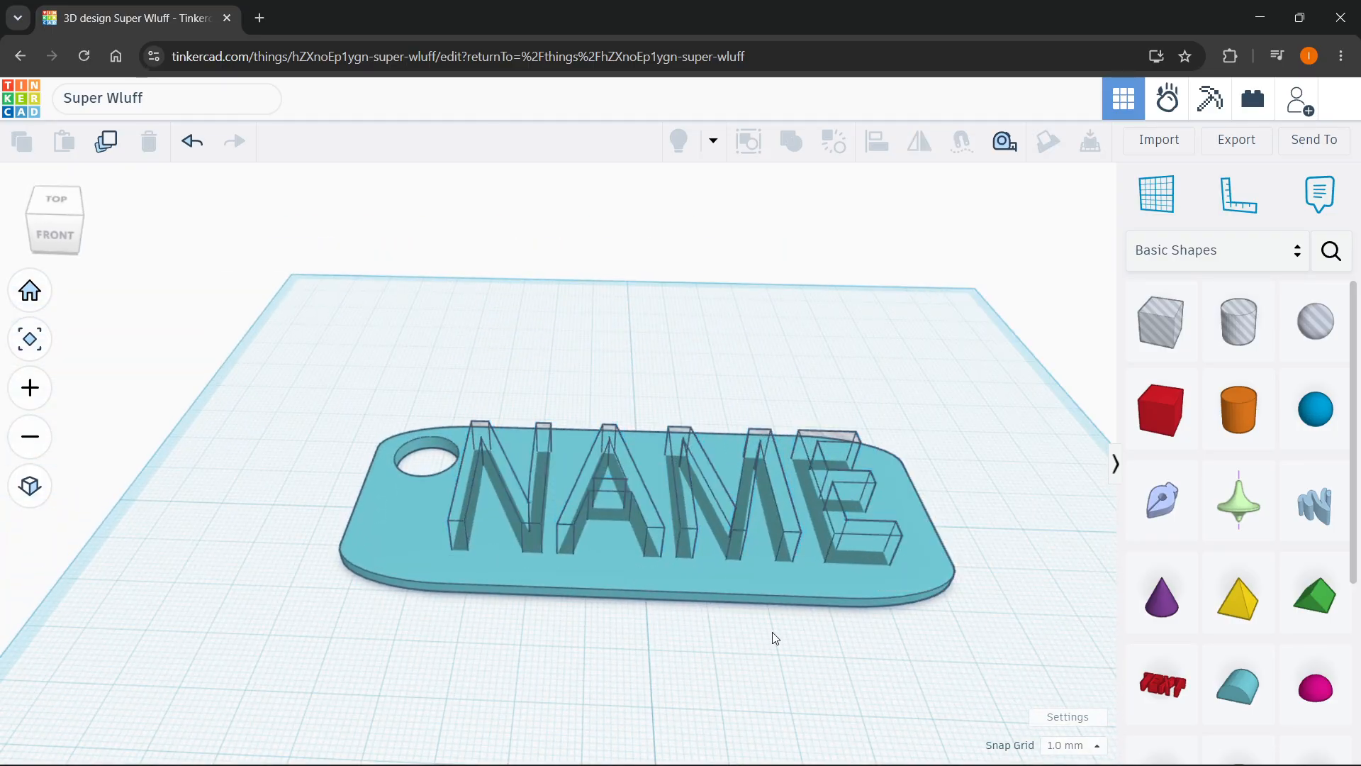
Group the plate and the NAME text hole as a union to cut the letters right through the plate
key(ctrl+a)
click(779, 152)
scroll(782, 328, down, 2)
click(777, 333)
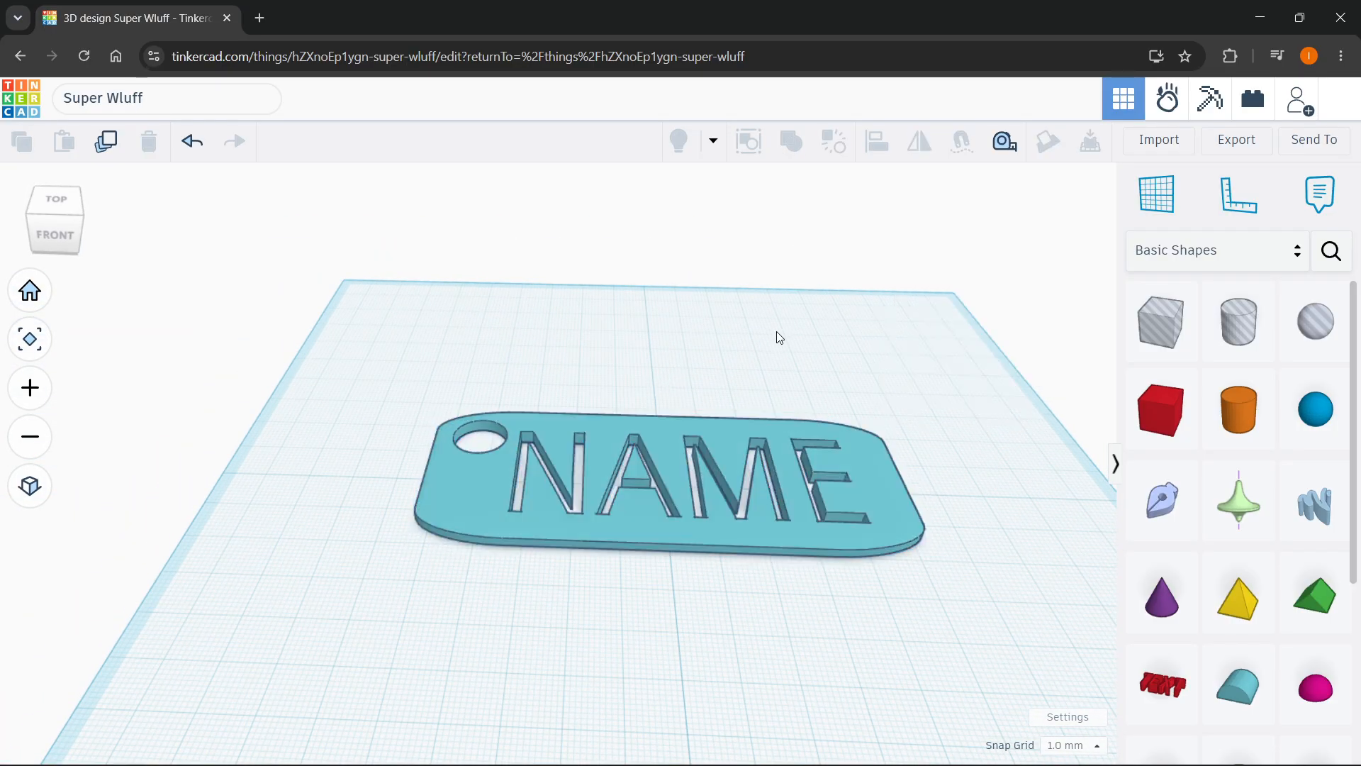
right_drag(777, 333, 804, 421)
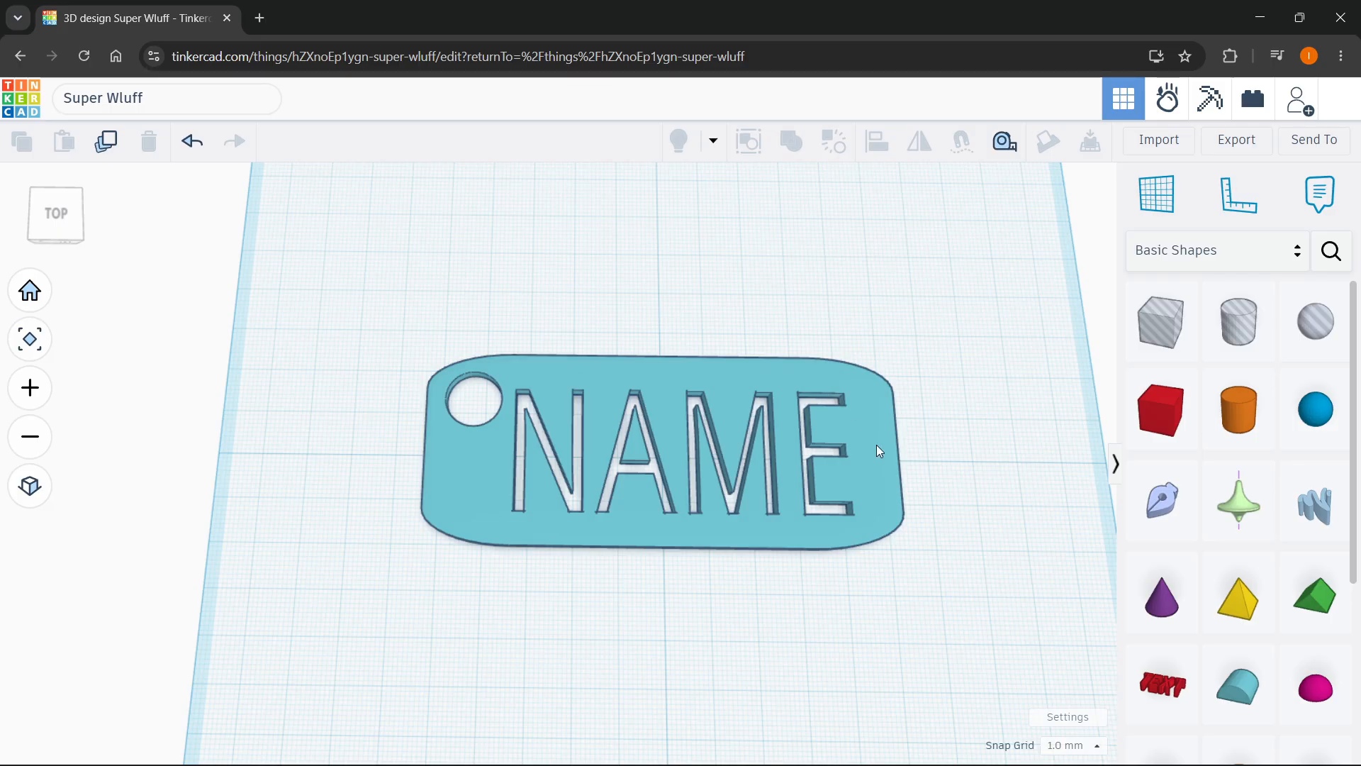
Select the whole name tag and view the description of the Union Group command
drag(958, 594, 388, 328)
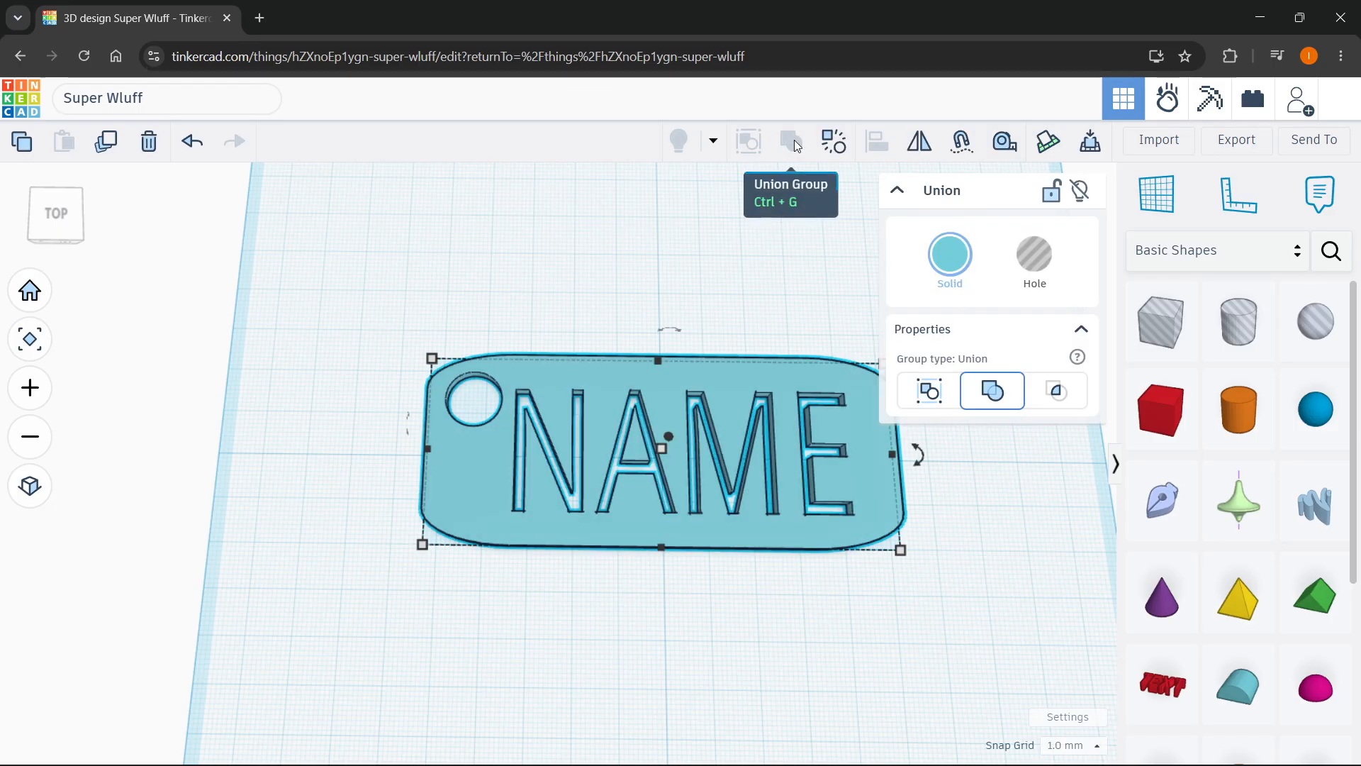
mouse_move(794, 138)
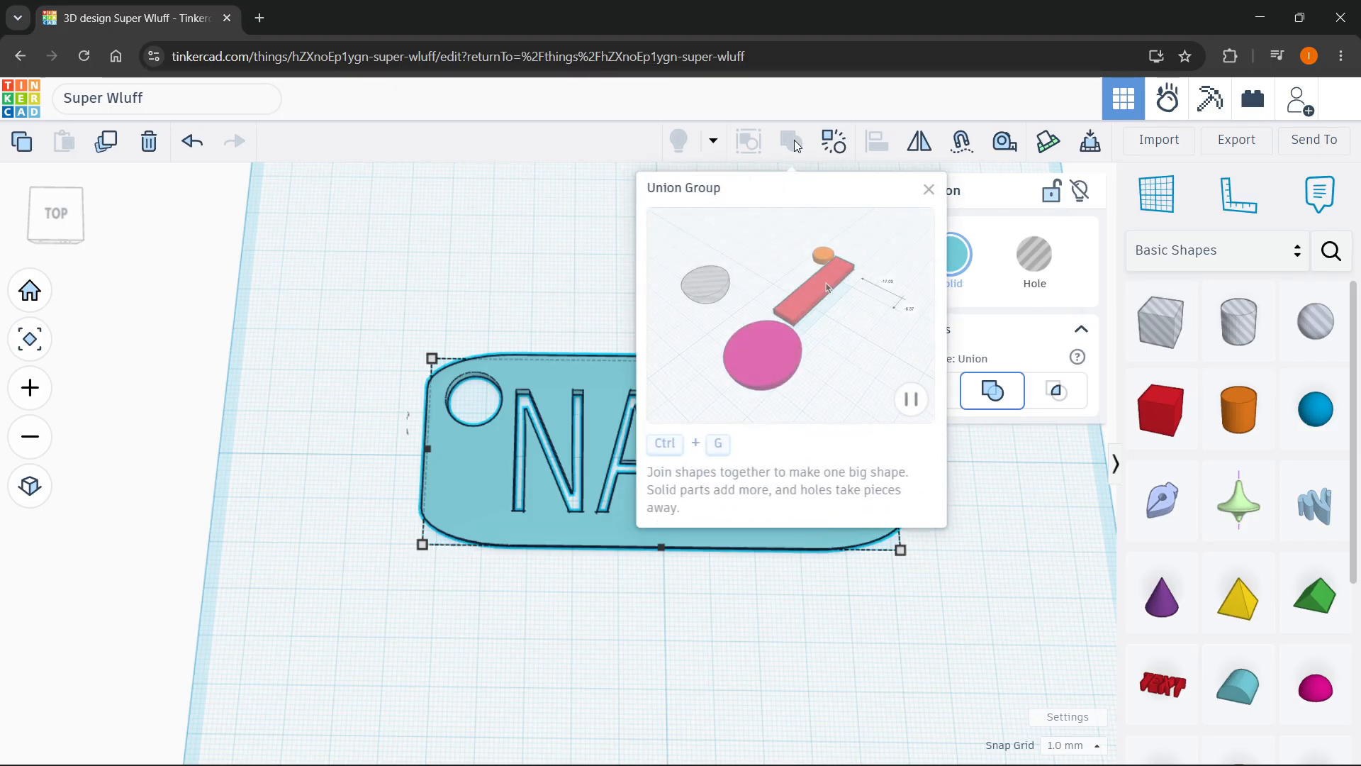
click(533, 225)
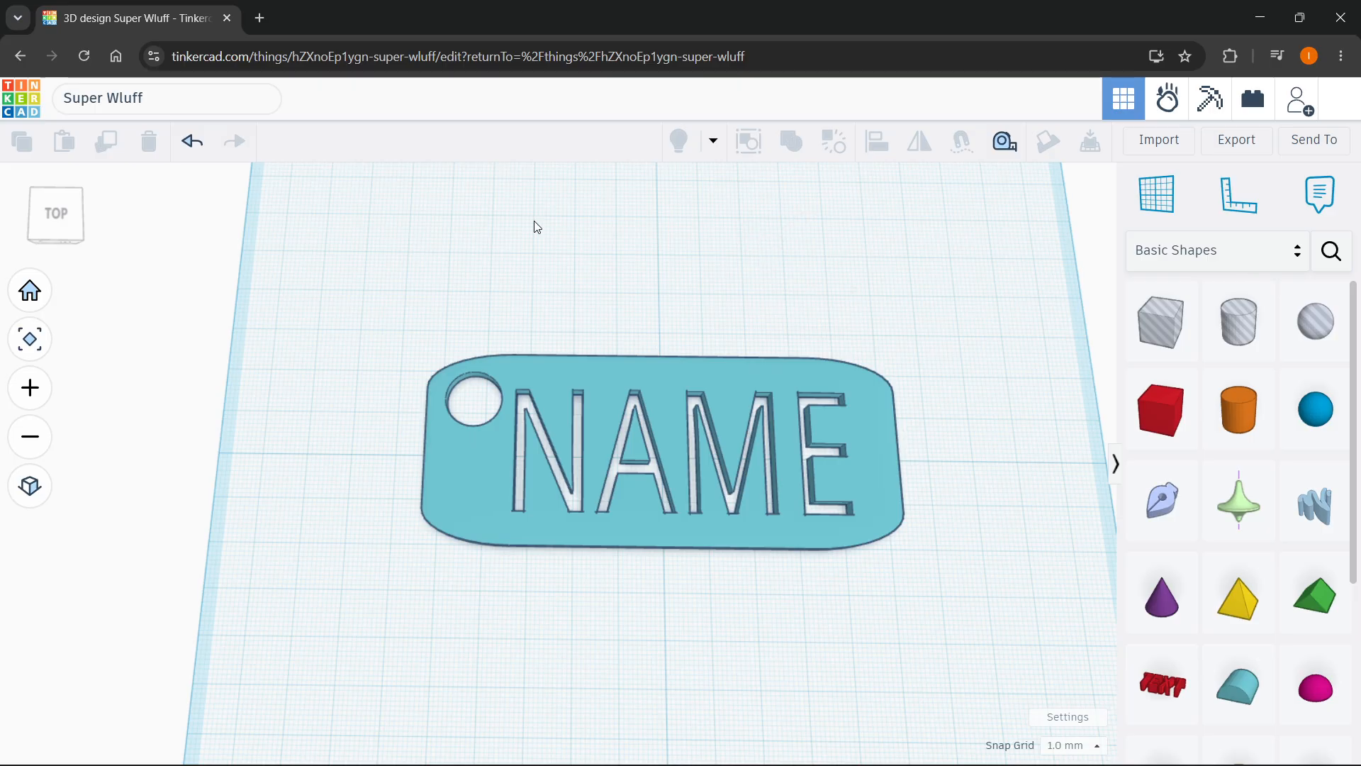